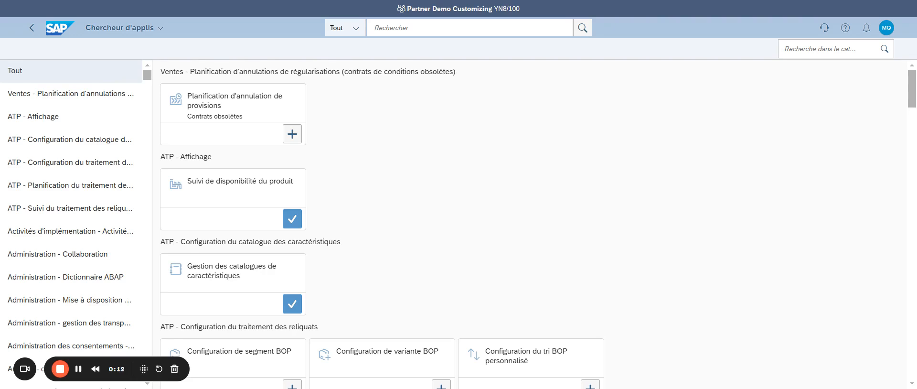
Return to the home page, dismiss the Quick Tour, and find and open the Gestion des commandes d'achat application
left_click(61, 30)
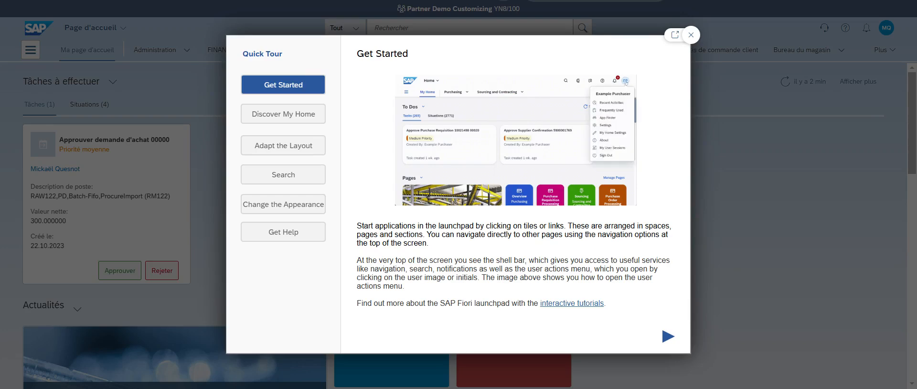
left_click(691, 35)
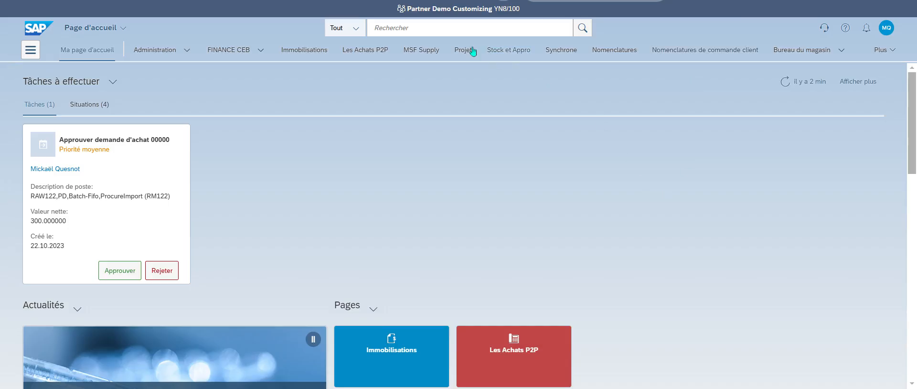
left_click(423, 28)
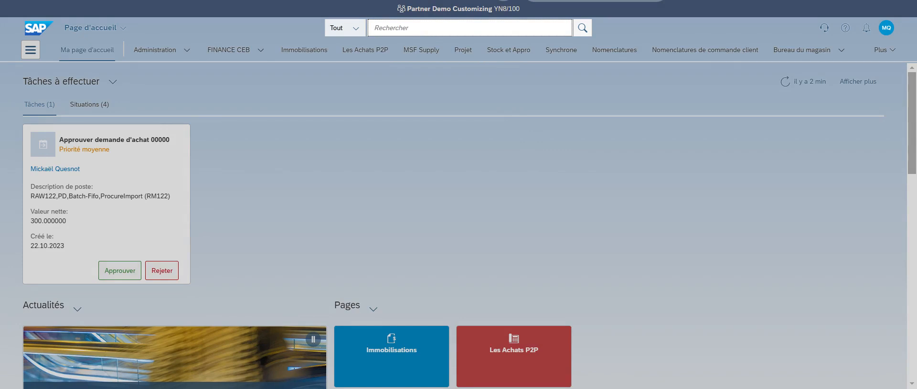
type("gestion des commandes")
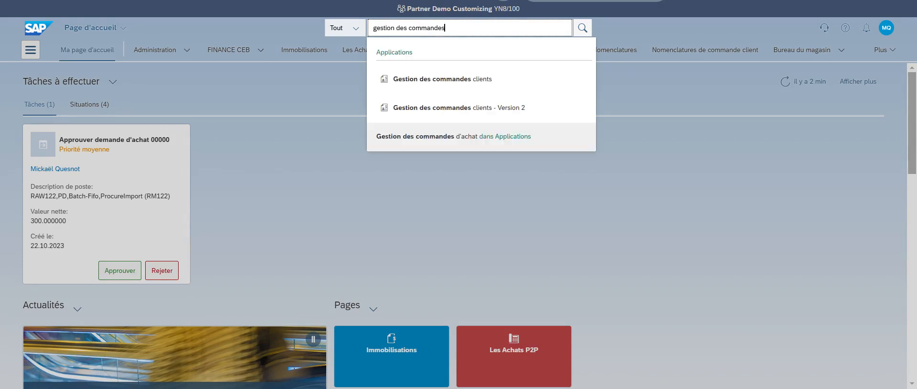
left_click(536, 143)
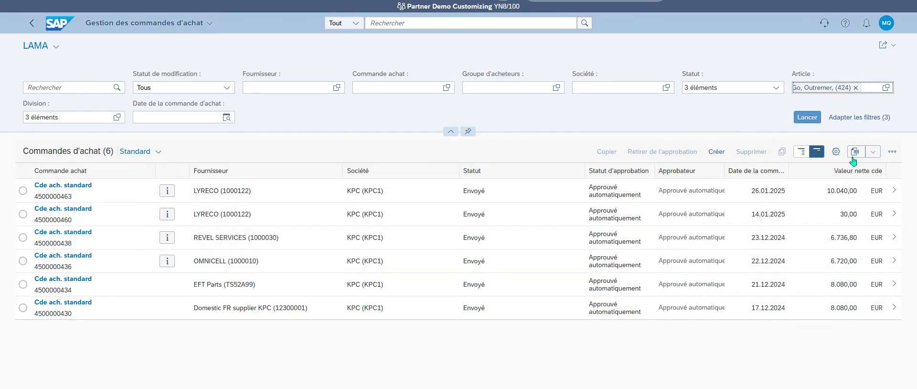
Add article 440 to the Article filter and run the purchase order search
type("4")
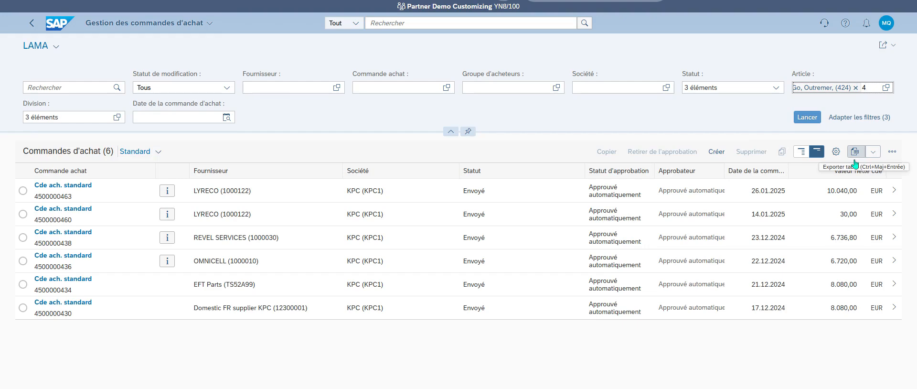
type("40")
key("Return")
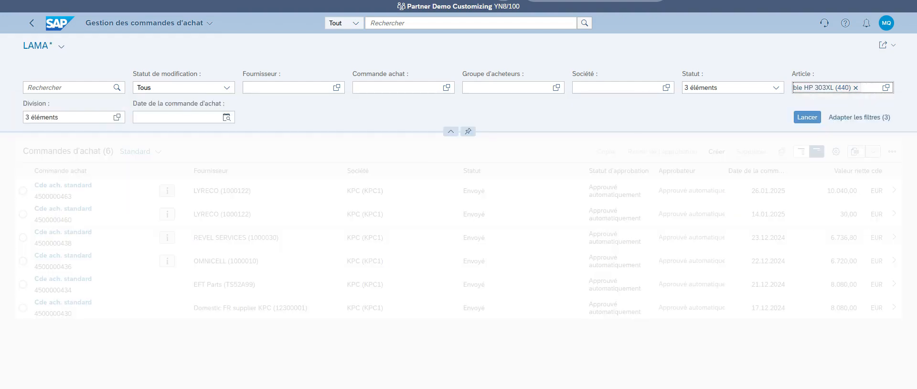
left_click(809, 120)
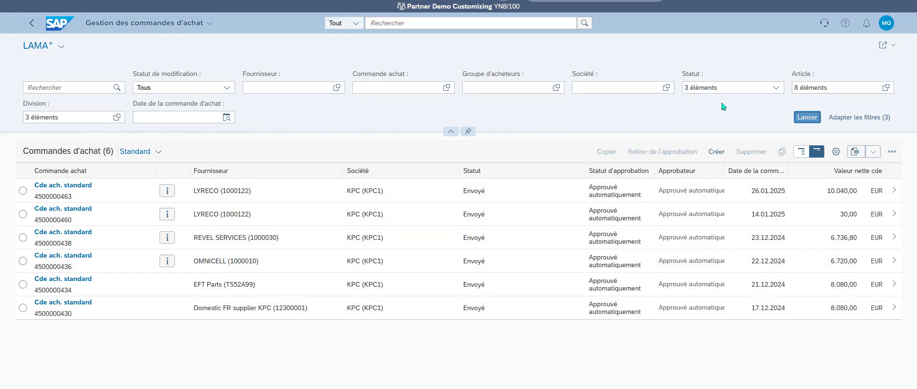
Add the status Documents liés to the Statut filter and refresh the purchase order list
left_click(739, 89)
left_click(776, 88)
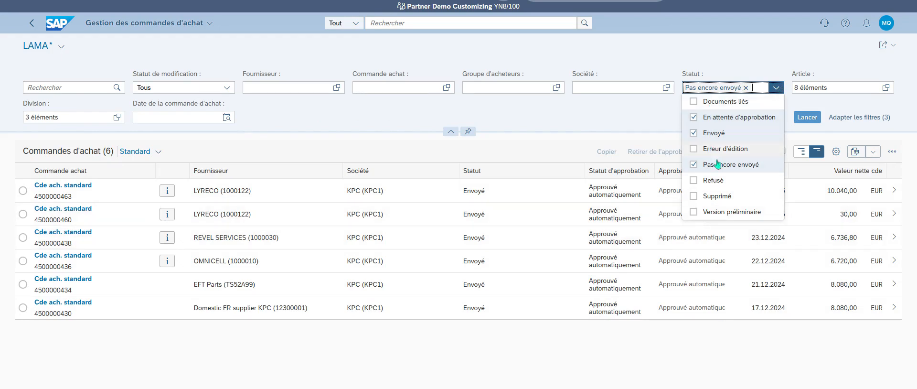
left_click(694, 102)
key("Return")
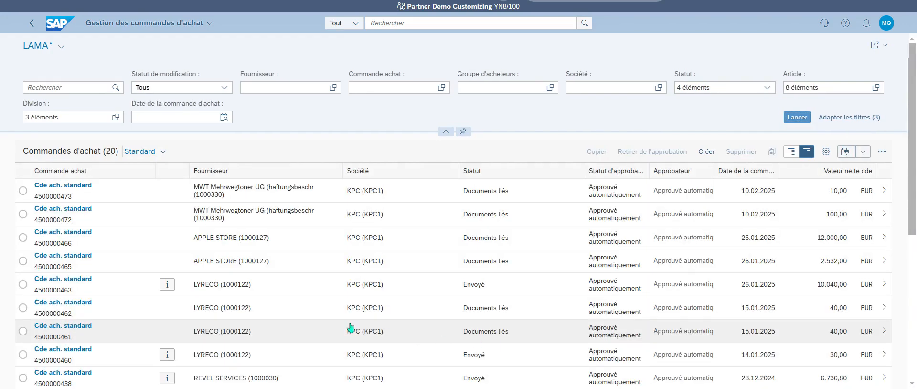
Copy the 10,00 EUR MWT Mehrwegtoner purchase order and open the details of item 10 in the new order
left_click(23, 190)
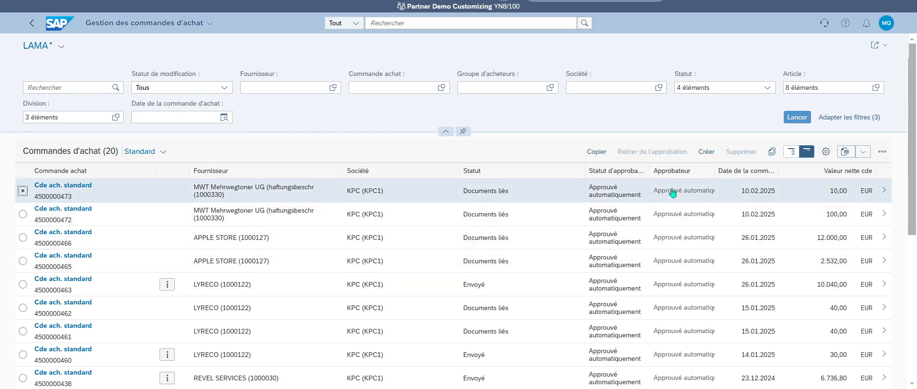
left_click(598, 153)
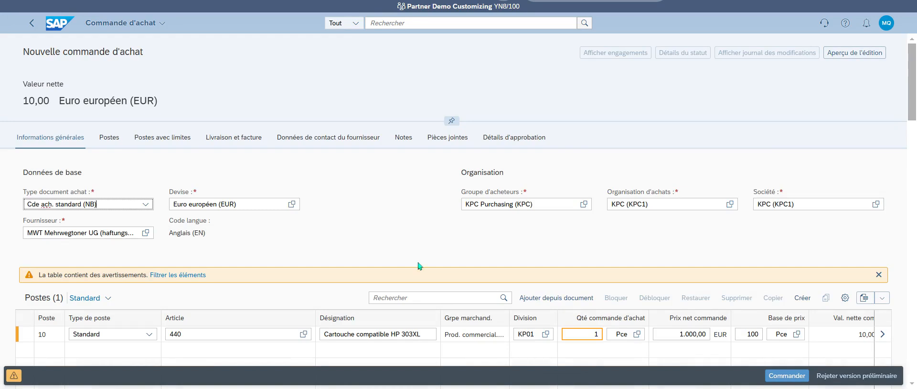
left_click(883, 334)
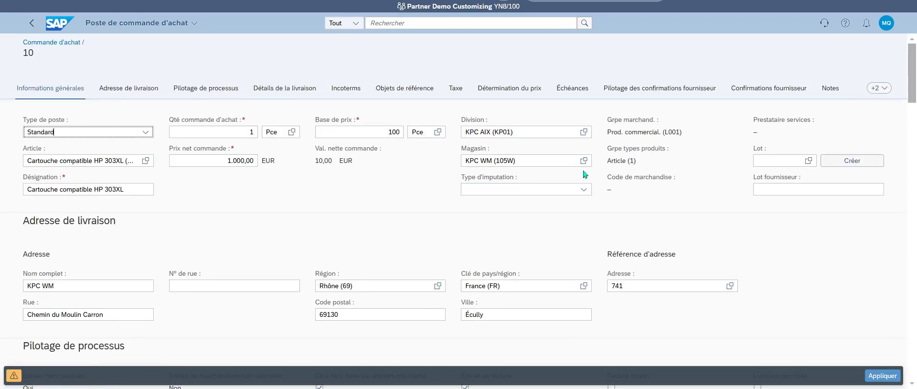
Reselect storage location KPC WM (105W) for item 10, apply it and place the purchase order
left_click(578, 162)
key("ctrl+a")
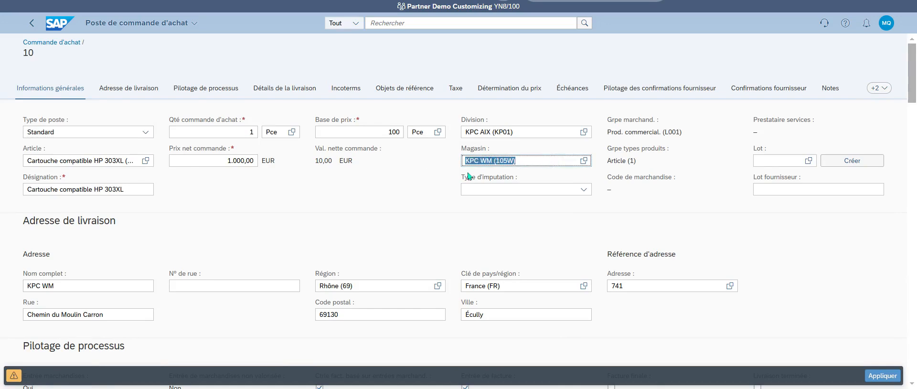
key("BackSpace")
left_click(589, 163)
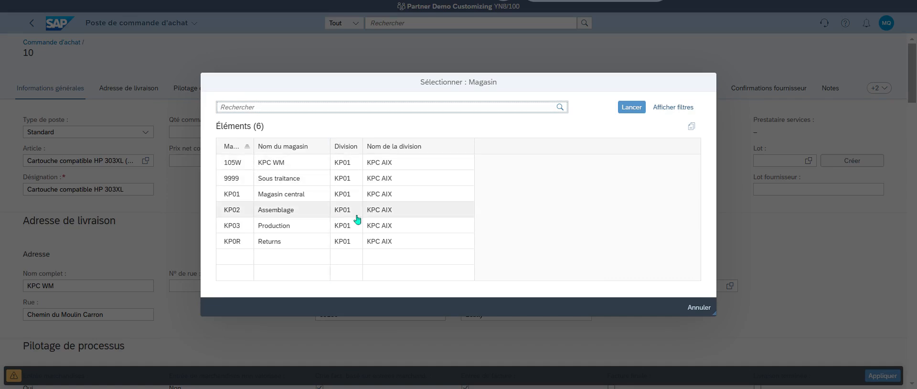
left_click(284, 164)
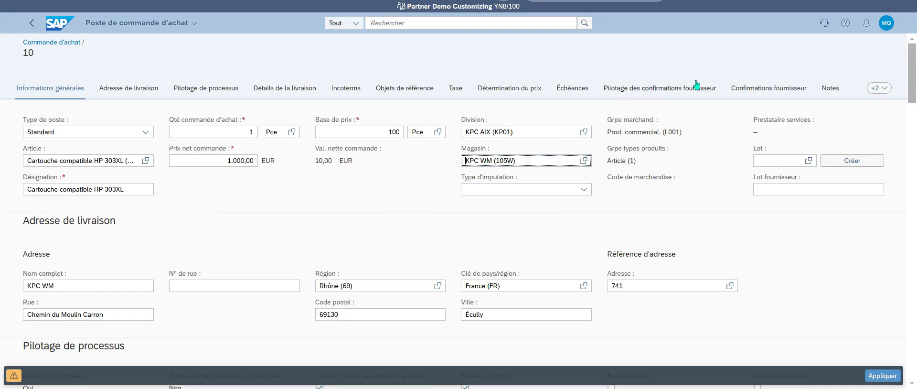
left_click(886, 376)
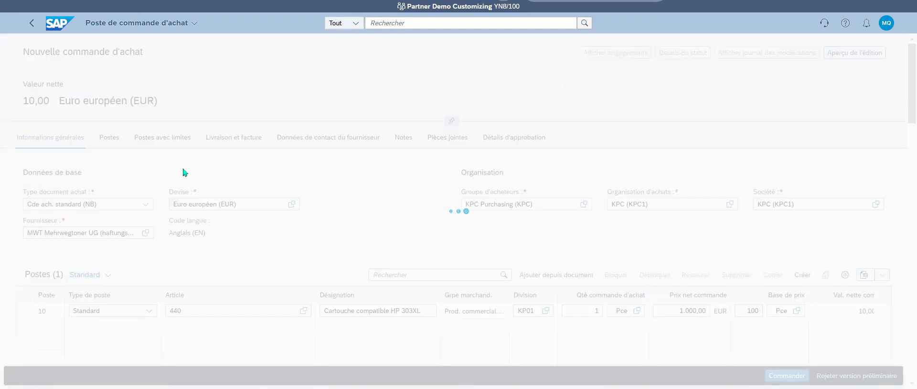
left_click(792, 376)
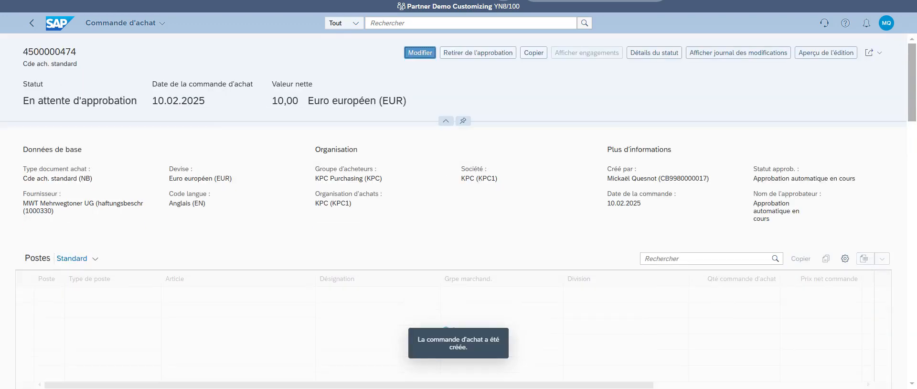
Open the Création de livraison entrante application (vl31n) and list the purchase documents using the preset selection criteria
left_click(32, 23)
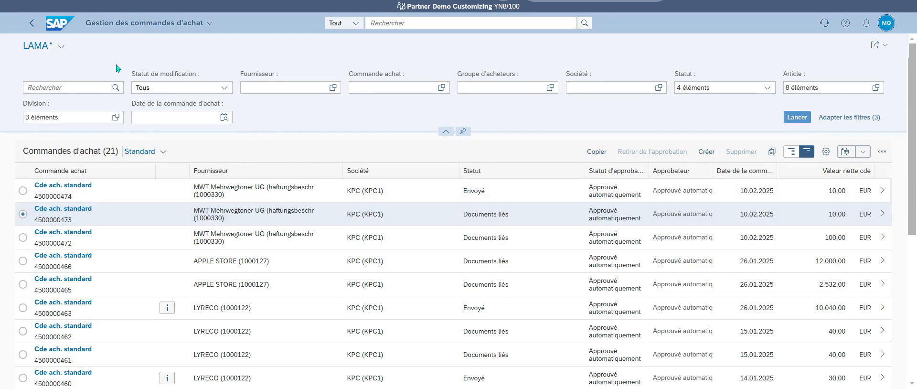
left_click(378, 23)
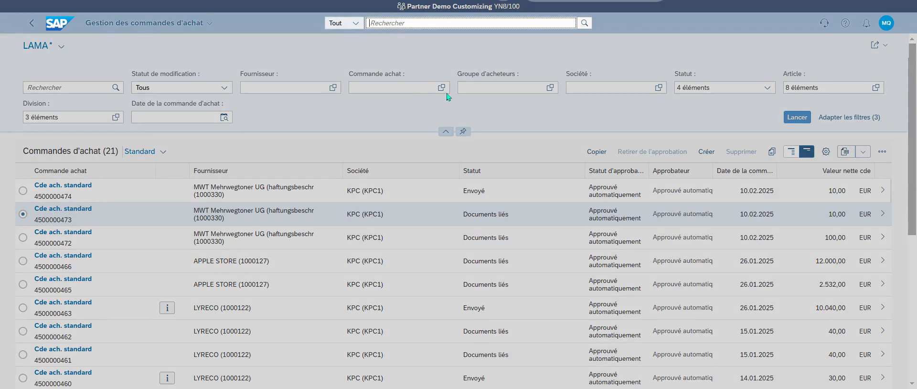
type("vl31n")
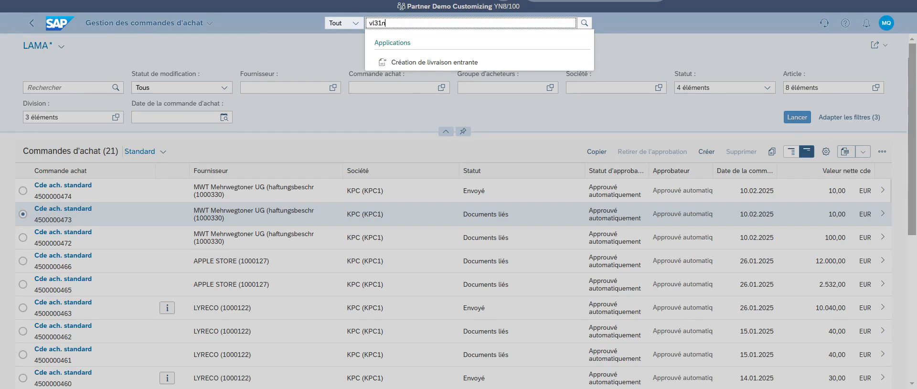
left_click(455, 60)
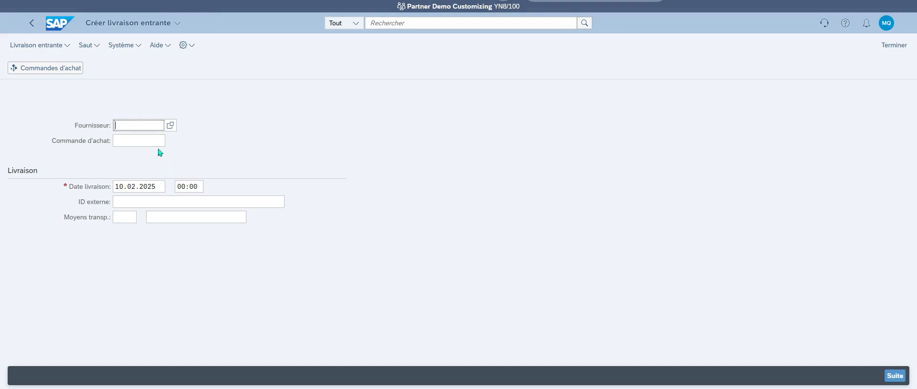
left_click(50, 68)
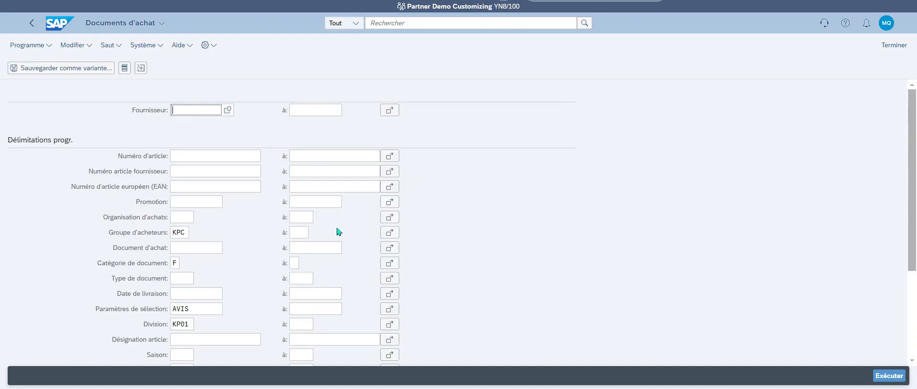
left_click(887, 375)
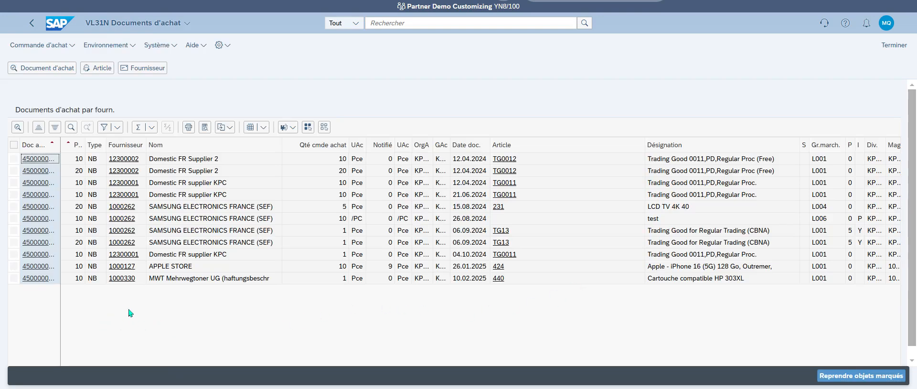
Review the MWT Mehrwegtoner purchase order for article 440 and adopt it into a new inbound delivery
left_click(21, 281)
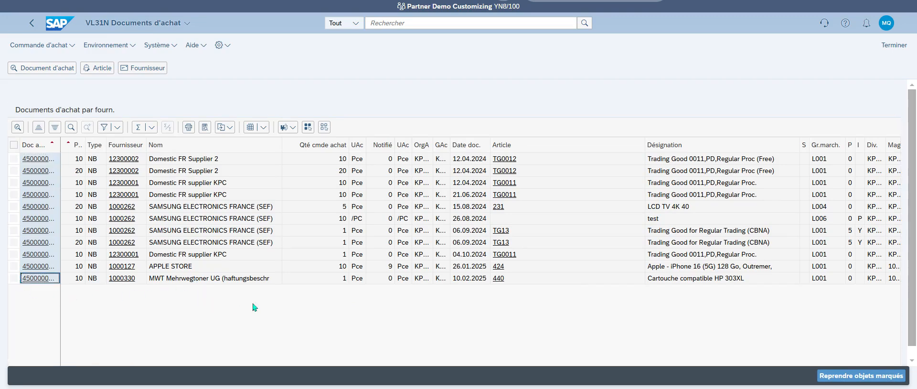
left_click(38, 275)
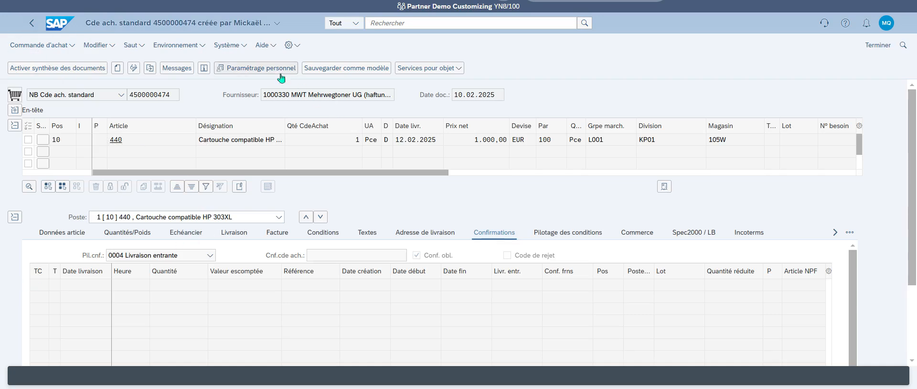
left_click(32, 22)
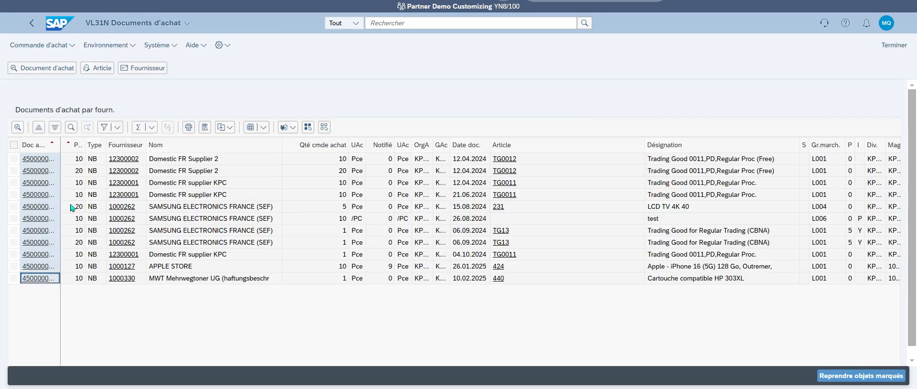
left_click(14, 278)
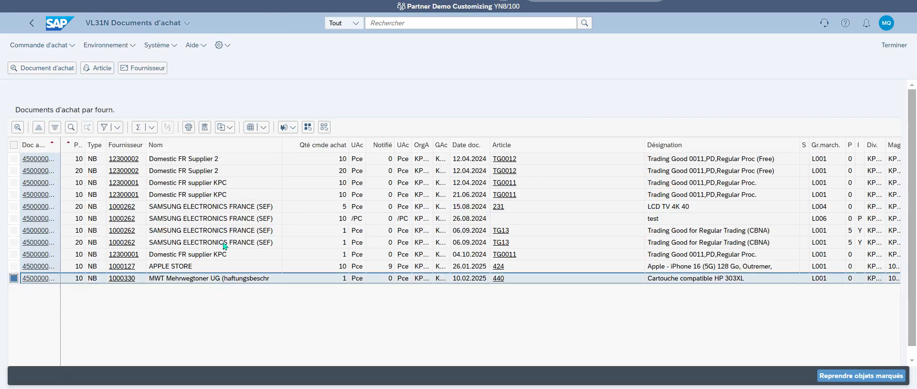
left_click(854, 374)
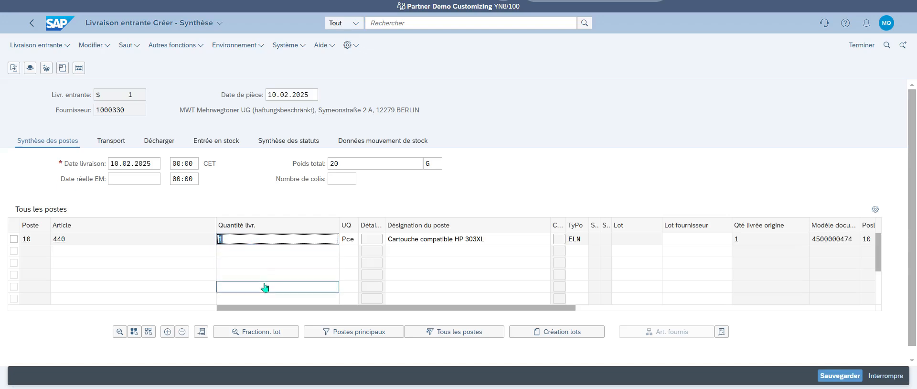
Examine the transport and unloading details of delivery item 10, including its storage location
left_click(19, 242)
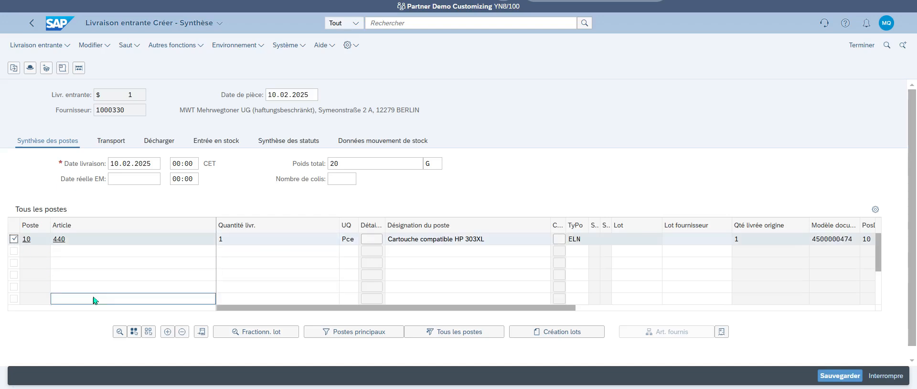
left_click(120, 332)
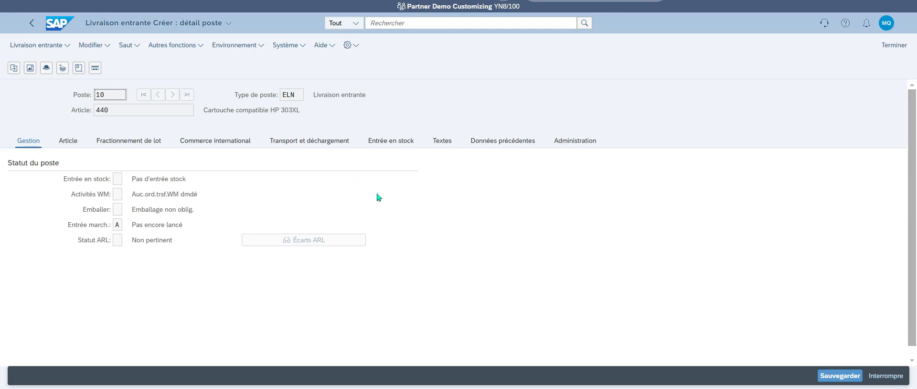
left_click(286, 141)
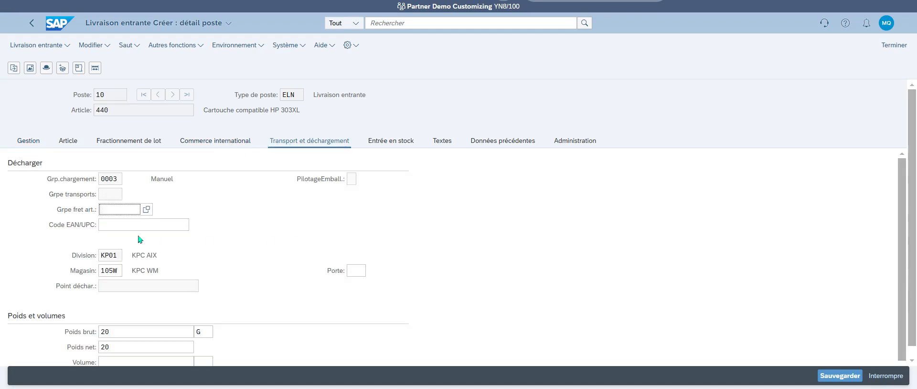
left_click(116, 276)
Check the goods receipt details (Entrée en stock) in the delivery header and save the inbound delivery
left_click(46, 68)
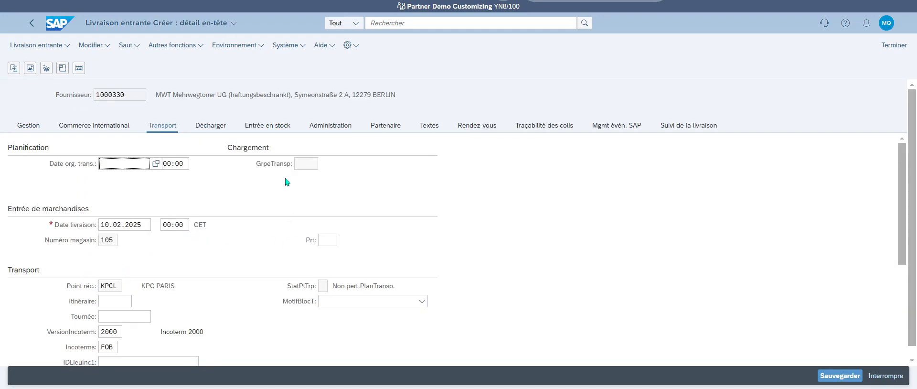
left_click(283, 128)
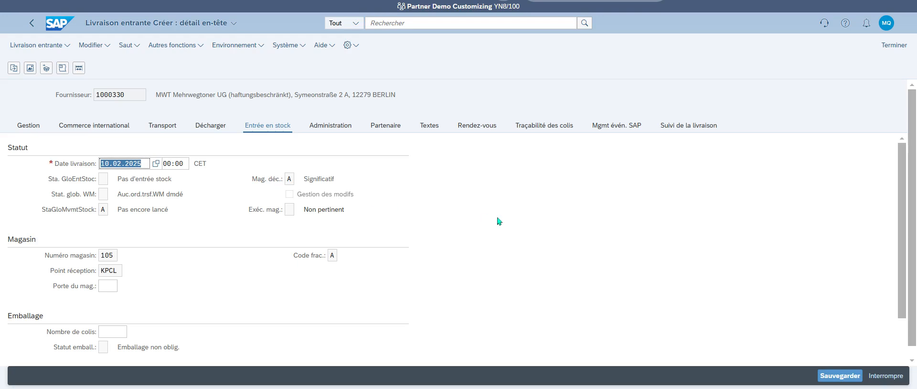
left_click(834, 375)
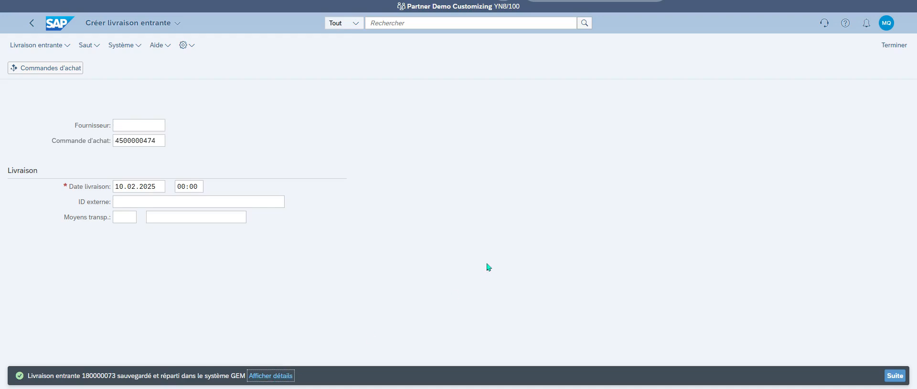
Read the detailed help for the inbound delivery's save message and return to the home page
key("F1")
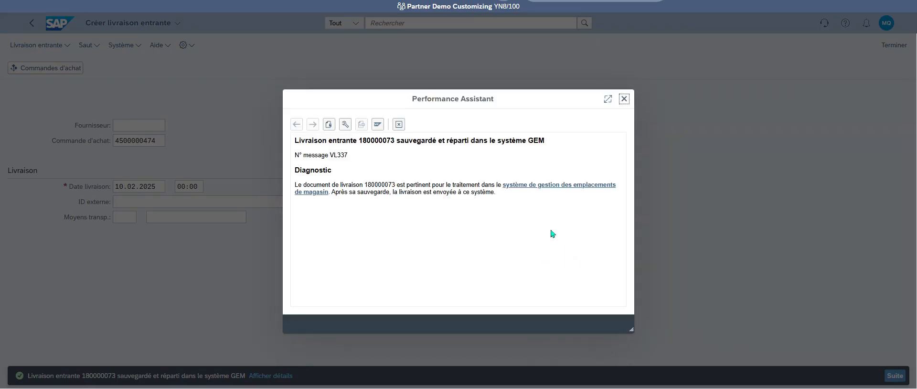
left_click(624, 99)
left_click(56, 28)
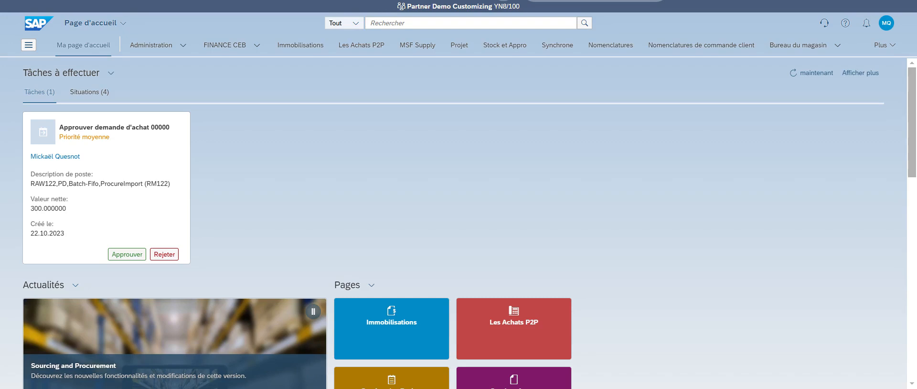
Search for "livraison entrante" and open the Modification de livraisons entrantes application from the full application results
left_click(416, 23)
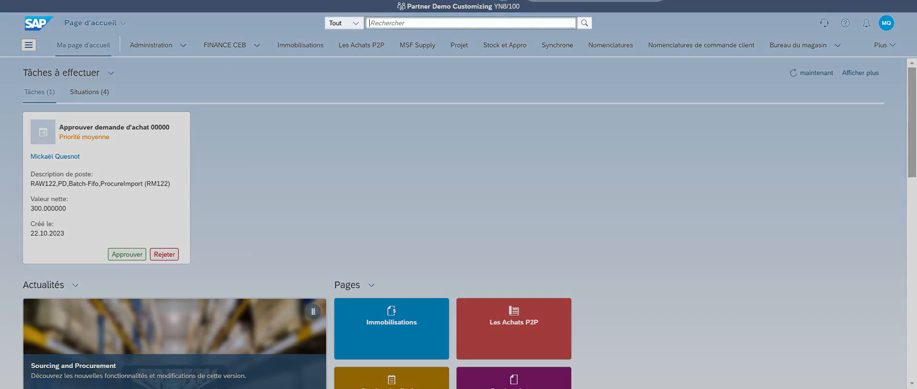
type("livra")
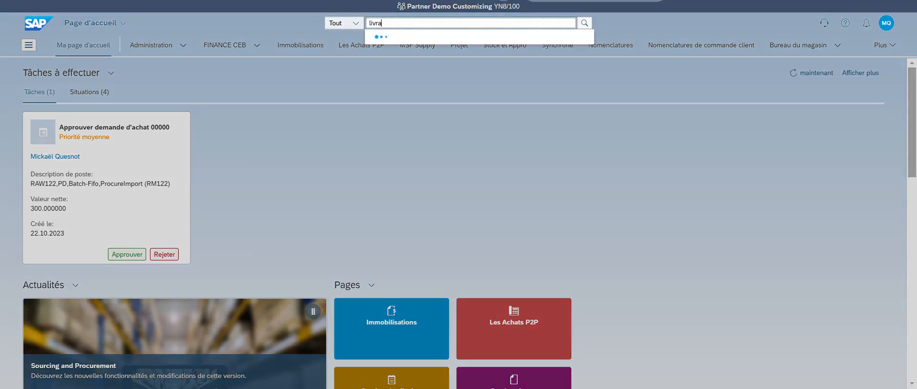
type("ison entrante")
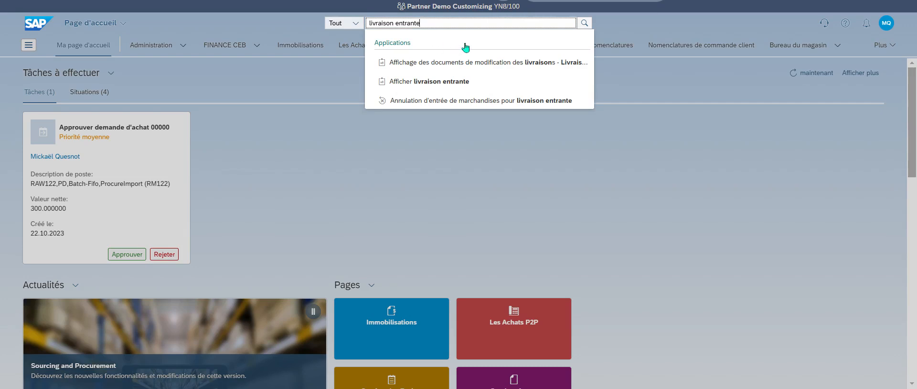
left_click(584, 22)
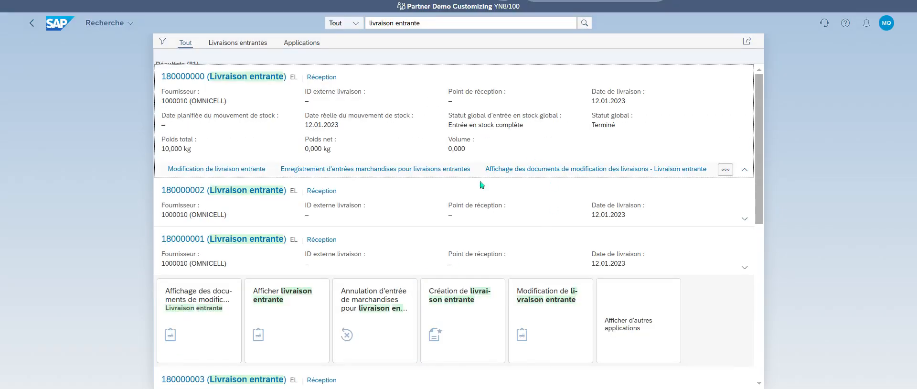
scroll(569, 231, "down", 1)
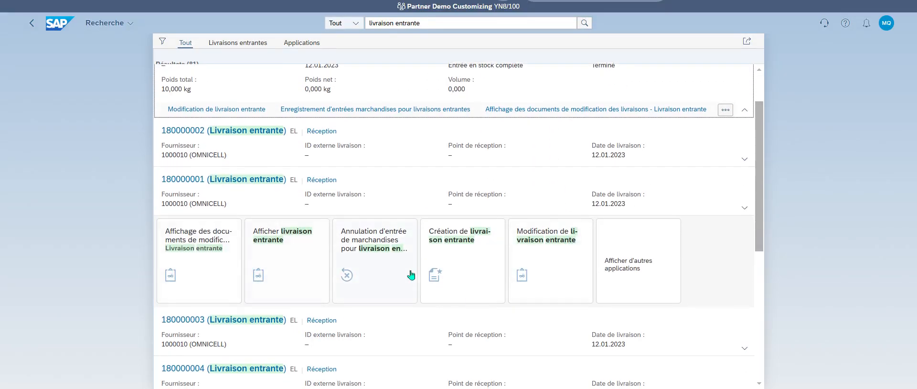
left_click(642, 280)
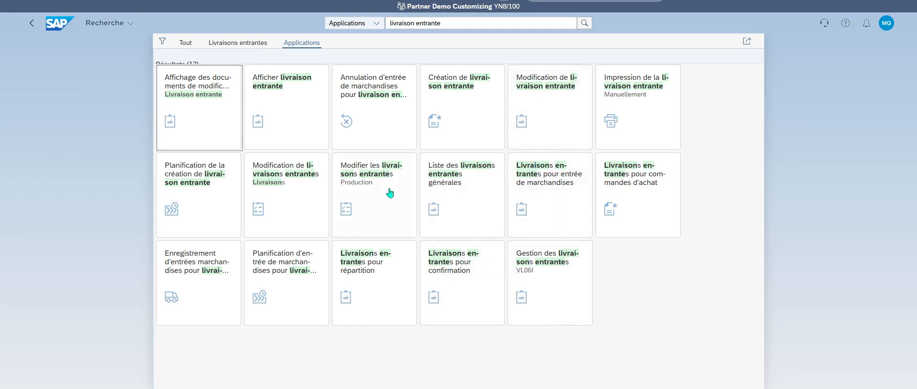
left_click(281, 192)
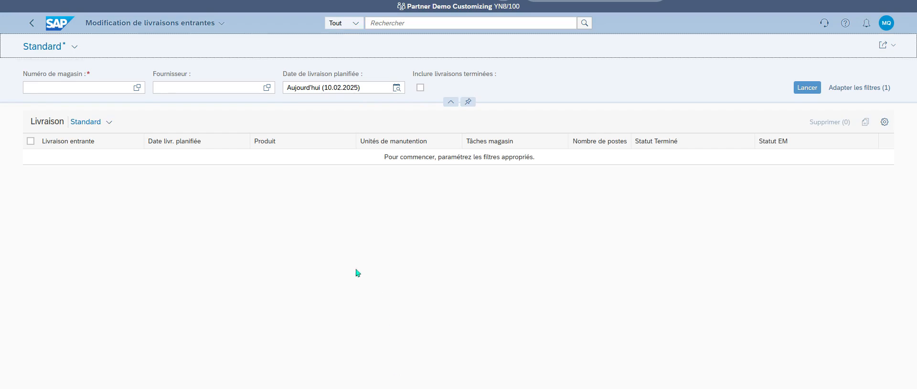
List today's inbound deliveries for warehouse number 1050 and open the delivery for product 440
left_click(137, 88)
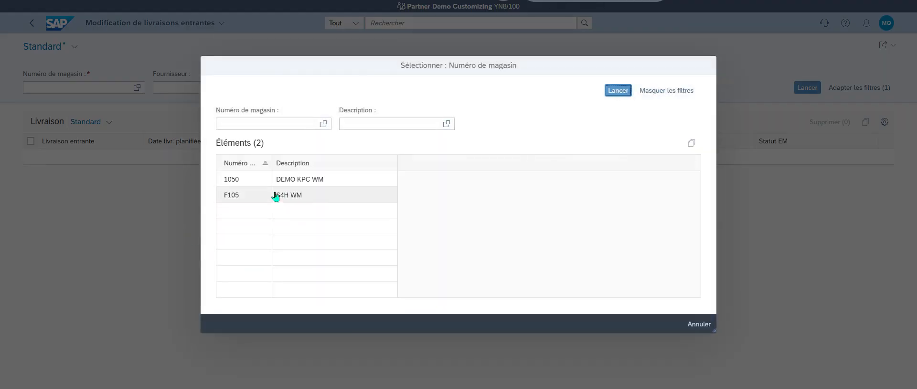
left_click(250, 179)
left_click(807, 88)
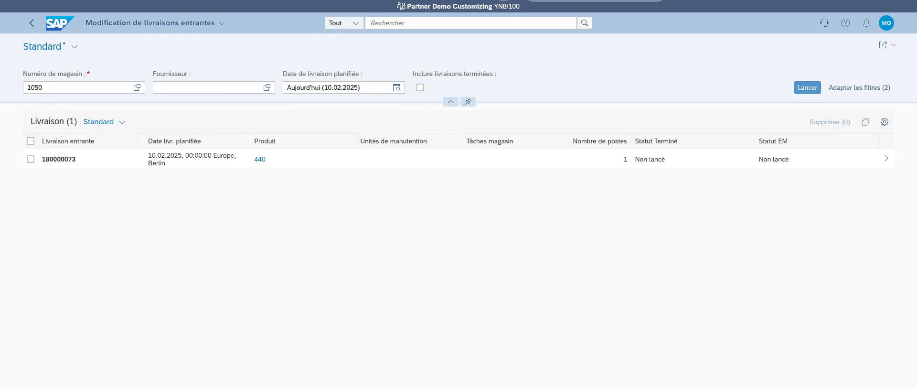
left_click(30, 159)
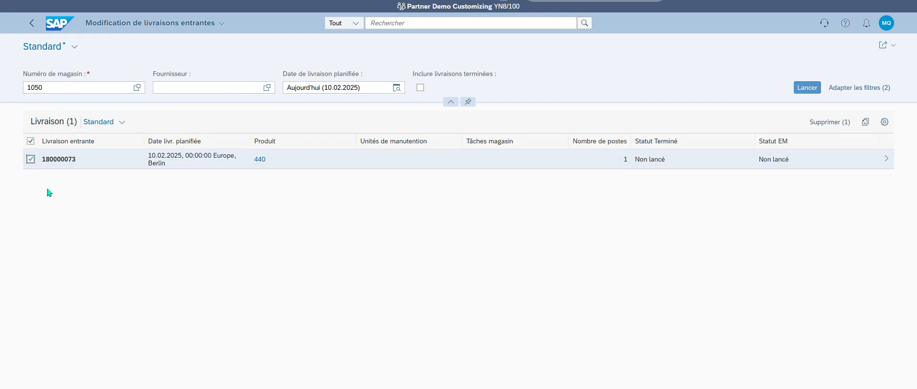
left_click(887, 160)
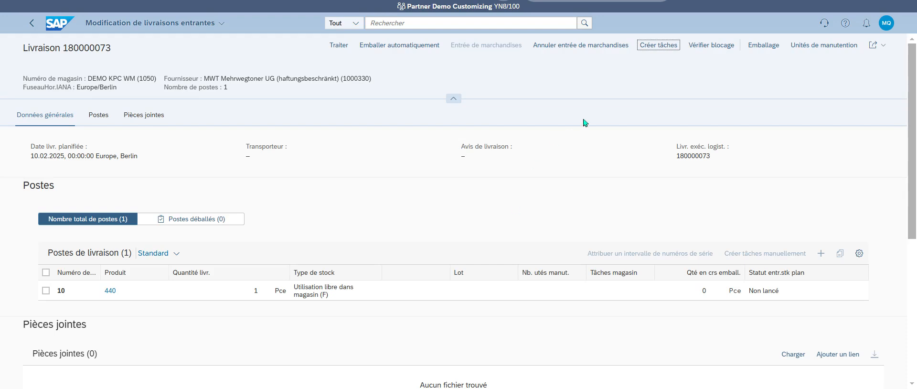
Create the warehouse tasks for the inbound delivery and open the task belonging to item 10
left_click(660, 46)
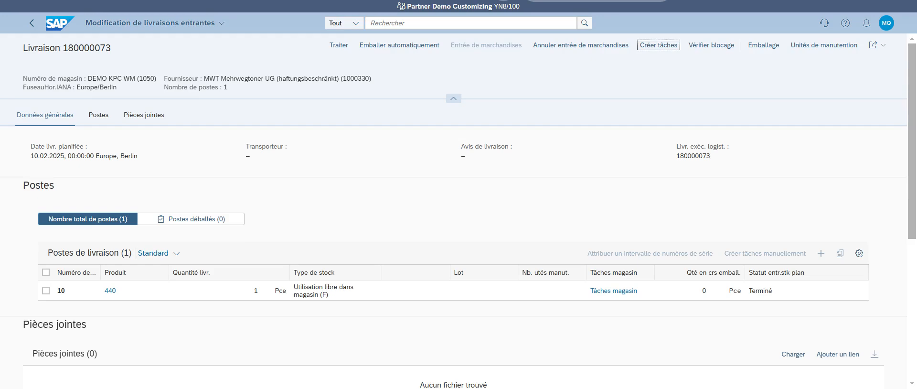
left_click(620, 291)
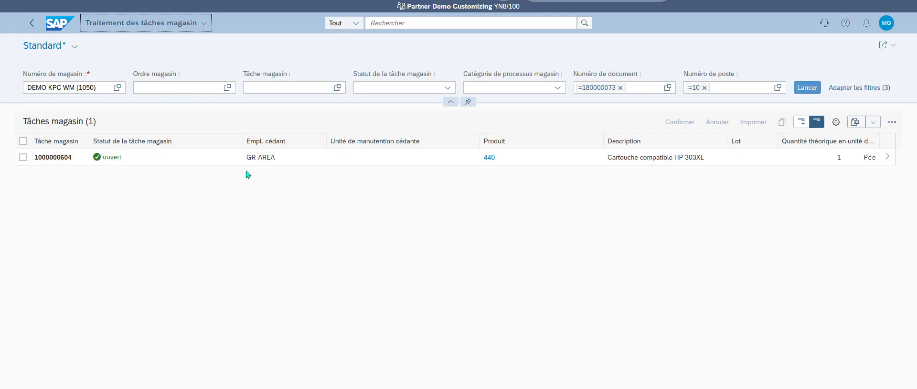
left_click(889, 160)
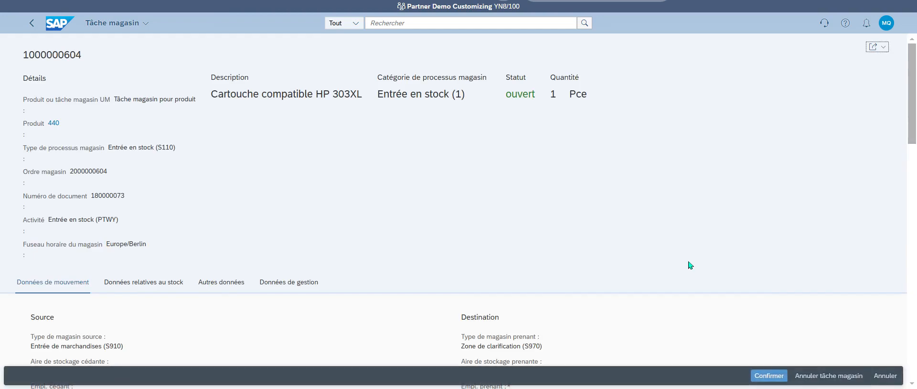
Review the putaway task's source and destination movement data, confirm the task and return to the home page
scroll(636, 210, "down", 3)
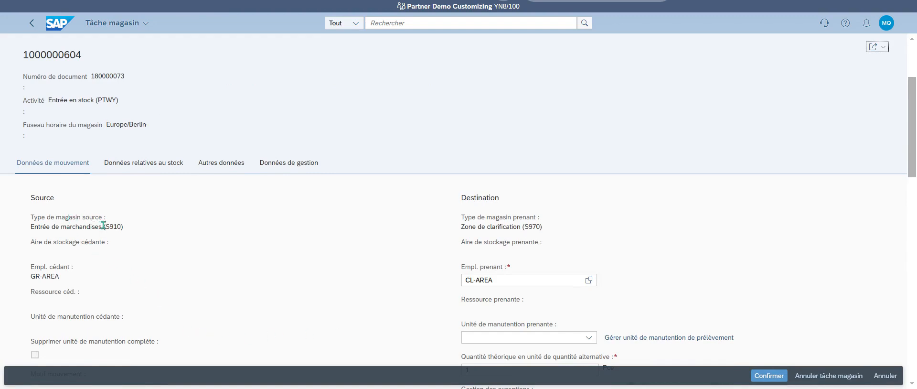
left_click_drag(105, 225, 30, 226)
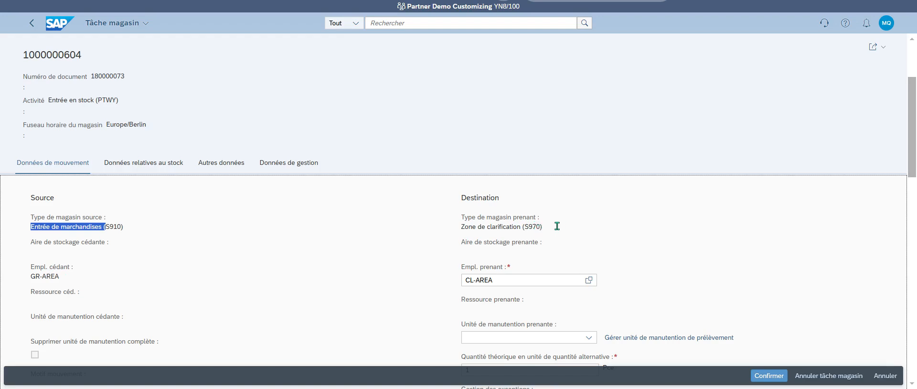
scroll(564, 236, "down", 1)
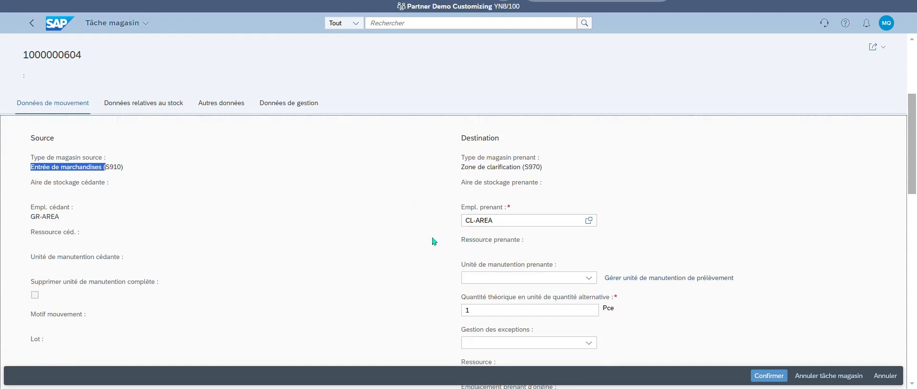
double_click(36, 217)
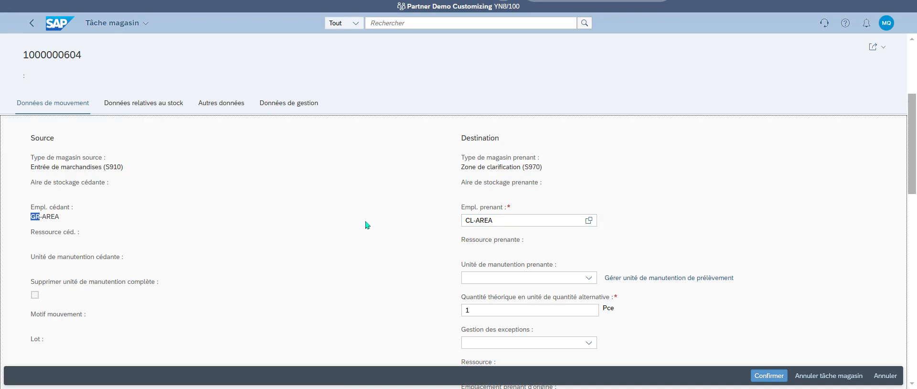
scroll(367, 224, "down", 2)
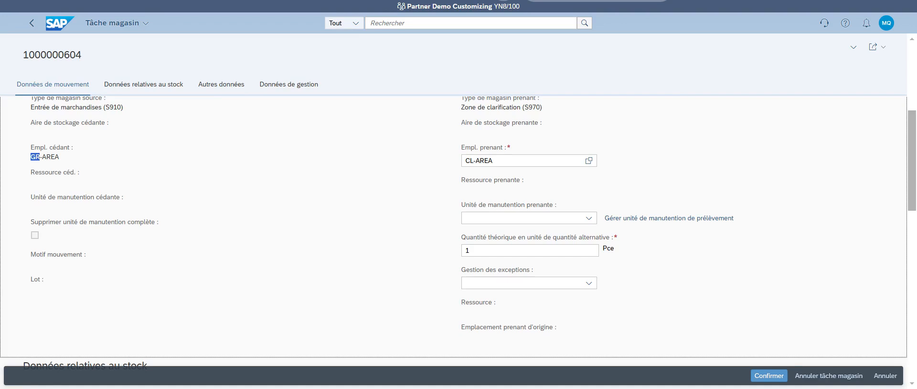
left_click(760, 377)
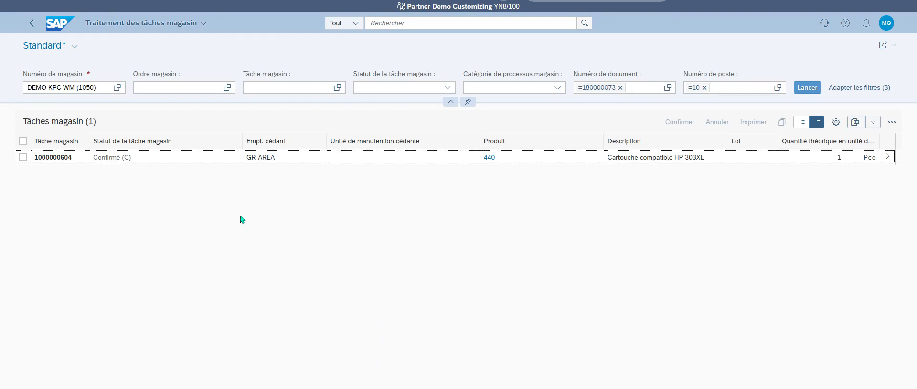
left_click(63, 27)
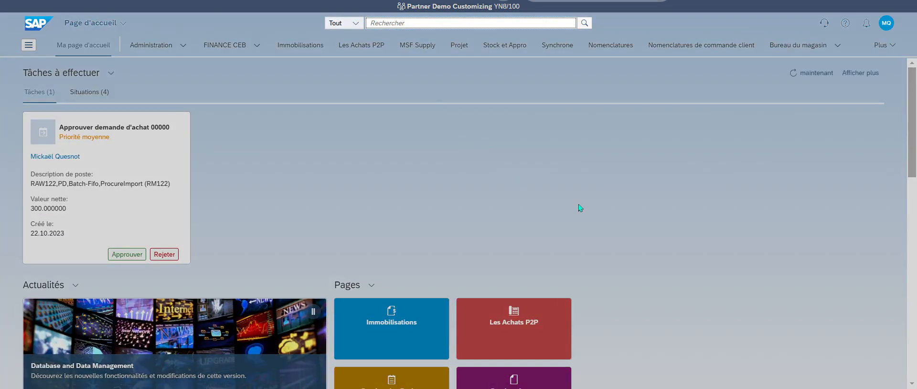
type("wa")
key("BackSpace")
key("BackSpace")
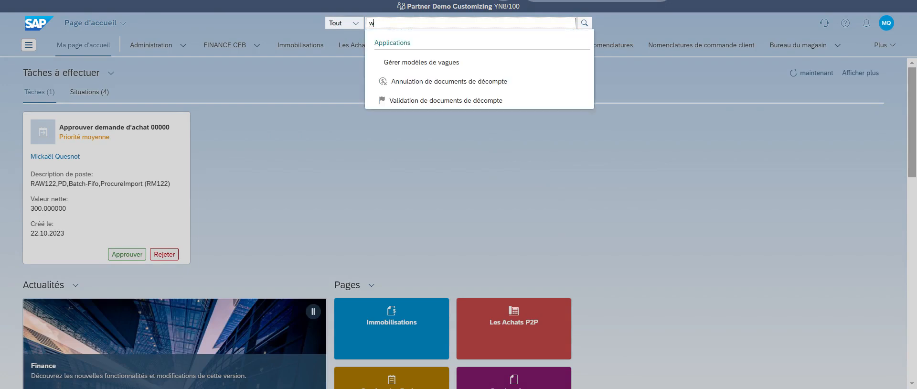
Open the Warehouse Monitor application from the recent activities for warehouse number 1050
left_click(887, 24)
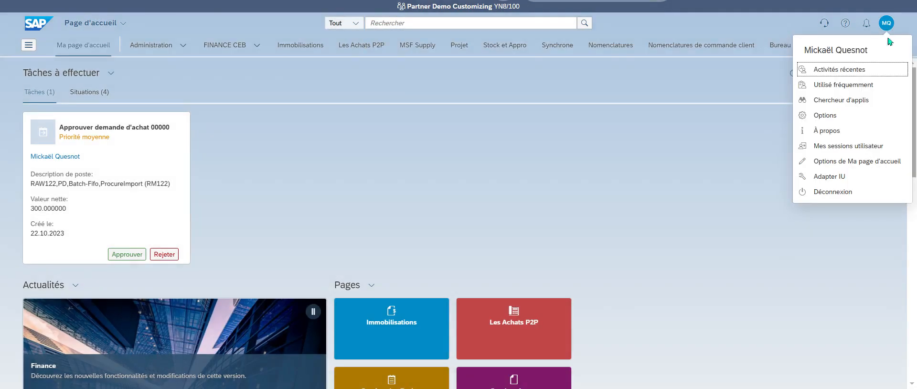
left_click(856, 72)
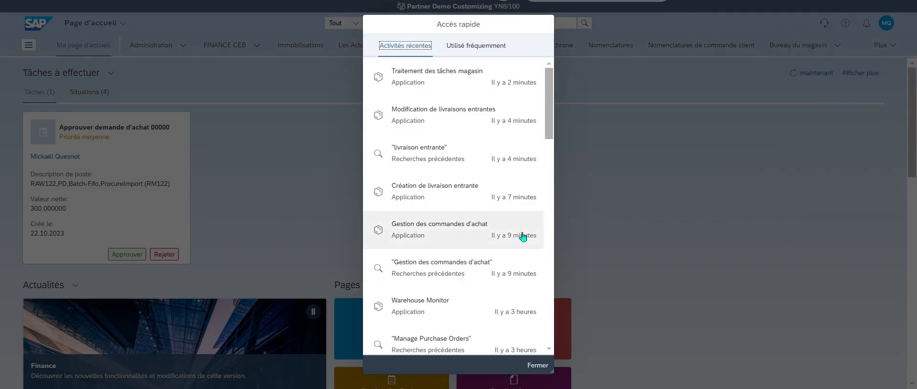
scroll(478, 241, "down", 1)
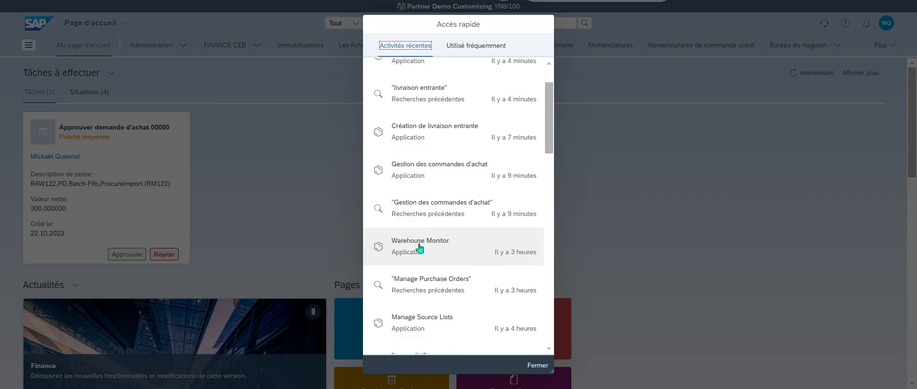
left_click(459, 245)
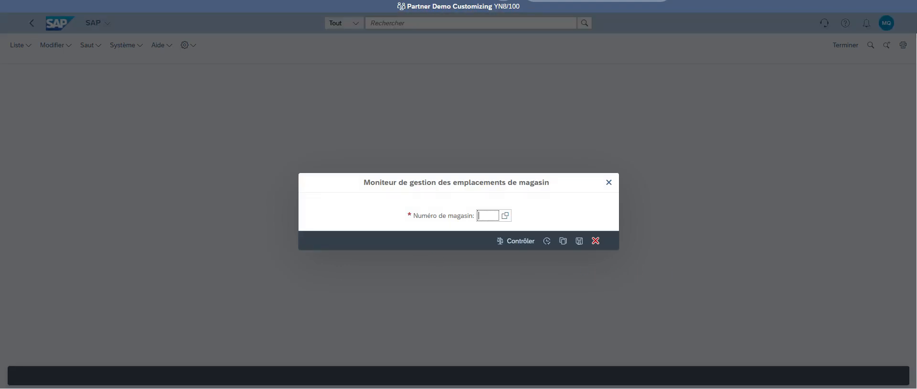
left_click(505, 216)
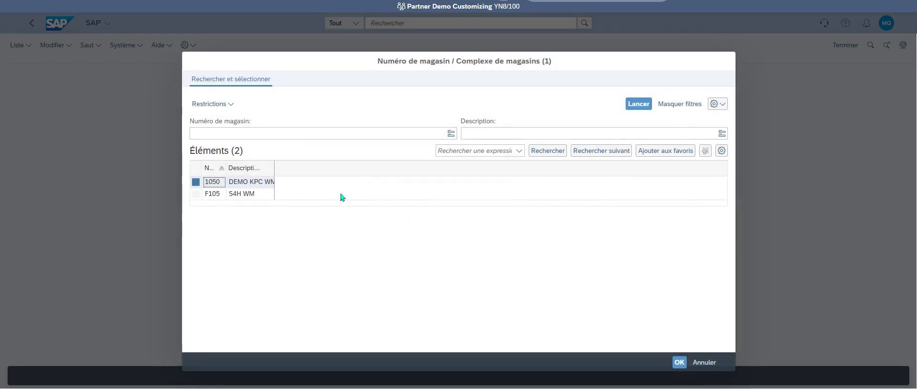
double_click(237, 183)
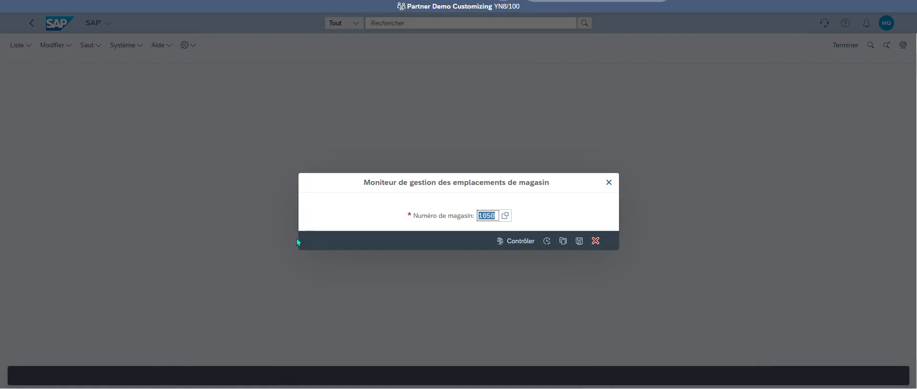
left_click(547, 241)
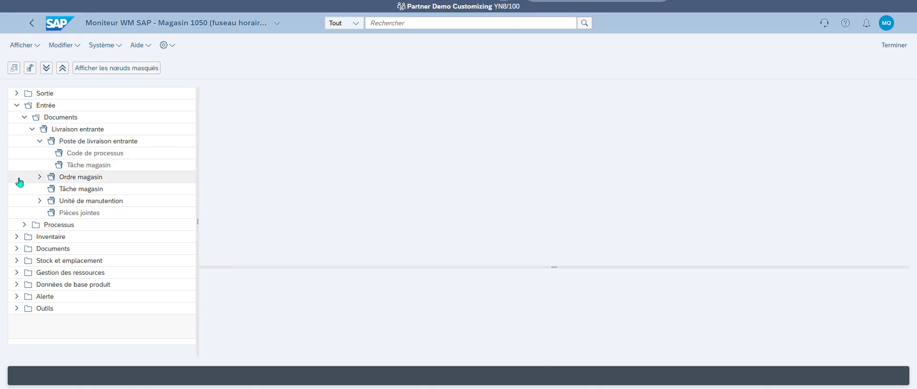
Collapse the Entrée node and expand the Stock et emplacement node in the monitor tree
left_click(17, 106)
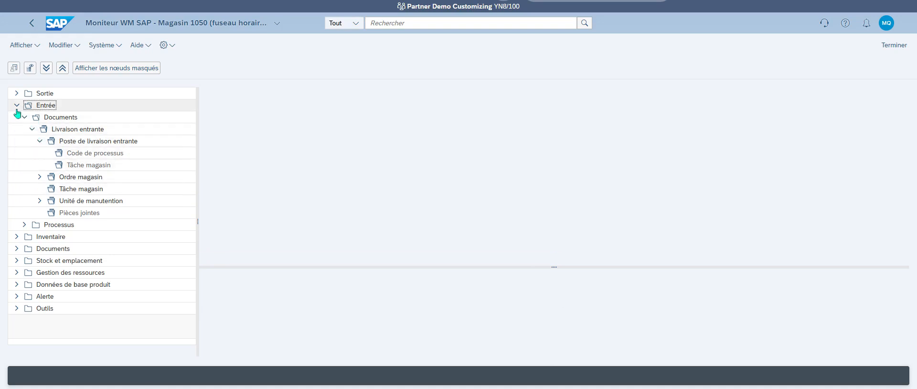
left_click(60, 142)
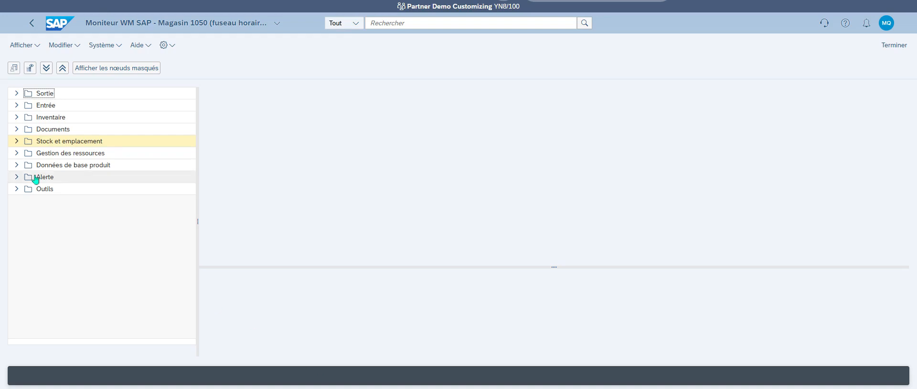
left_click(17, 141)
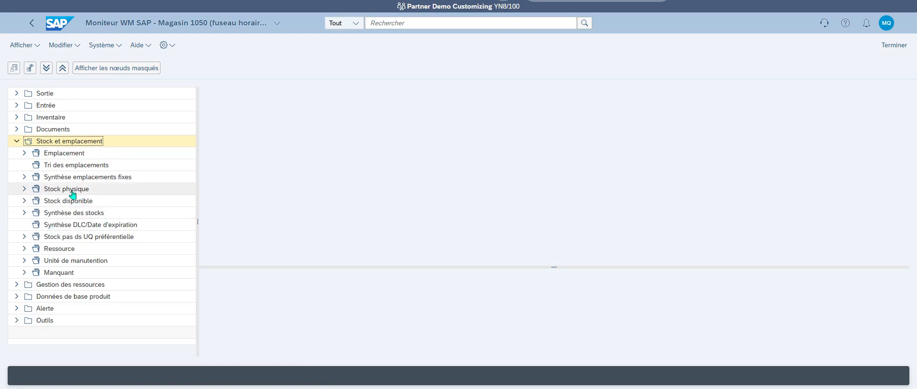
double_click(36, 191)
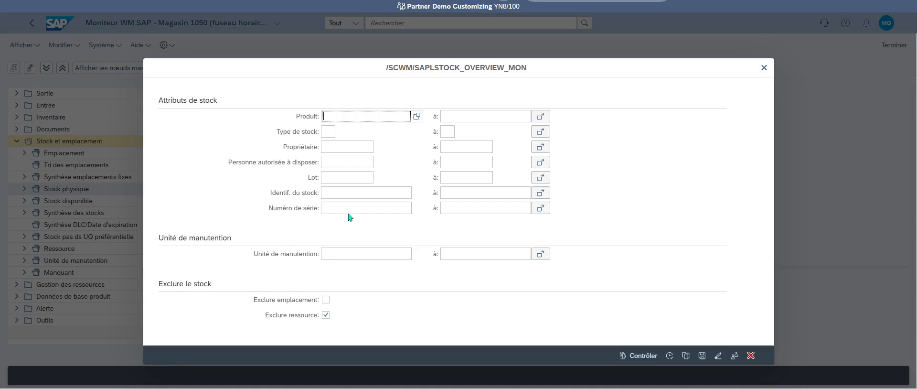
left_click(751, 356)
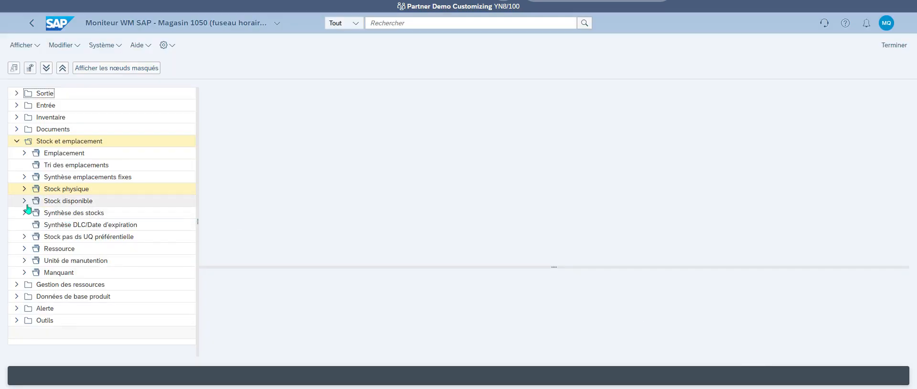
left_click(69, 203)
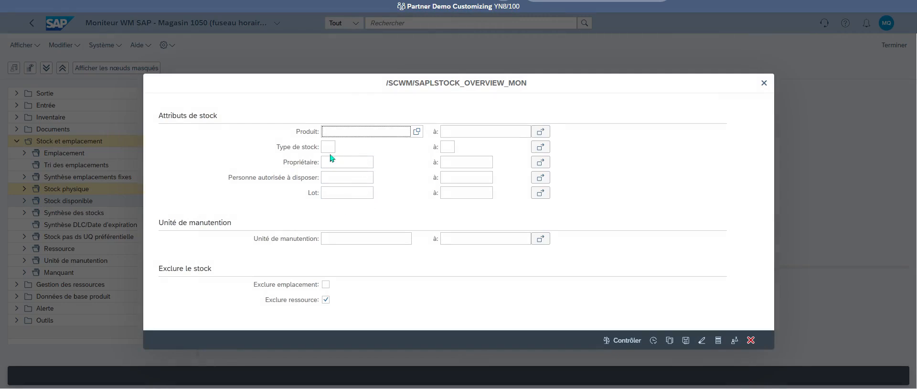
left_click(751, 340)
left_click(25, 189)
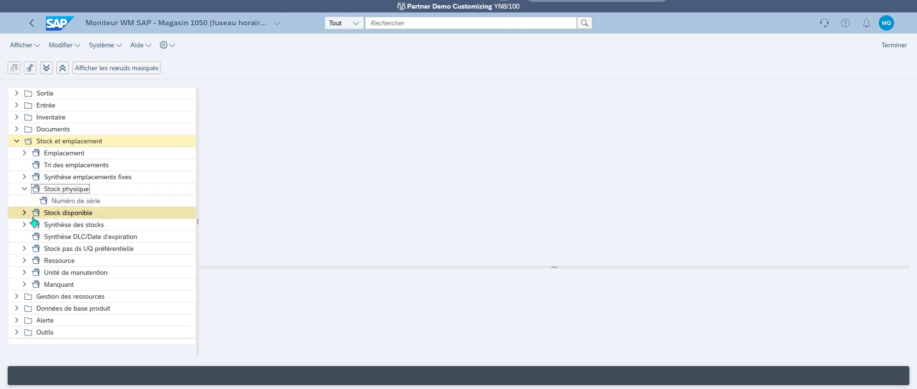
left_click(24, 213)
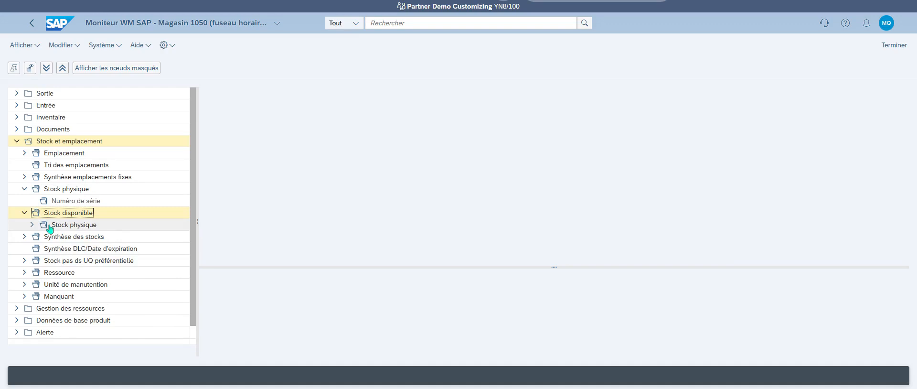
List the available stock by storage bin (Emplacement) for storage type S970
left_click(24, 153)
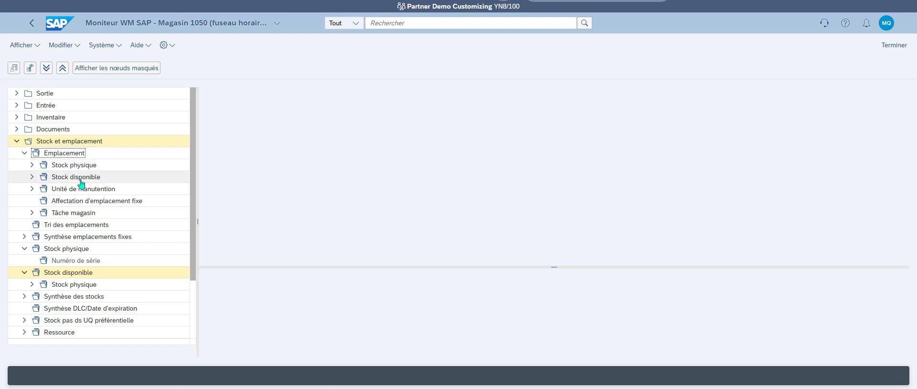
left_click(42, 179)
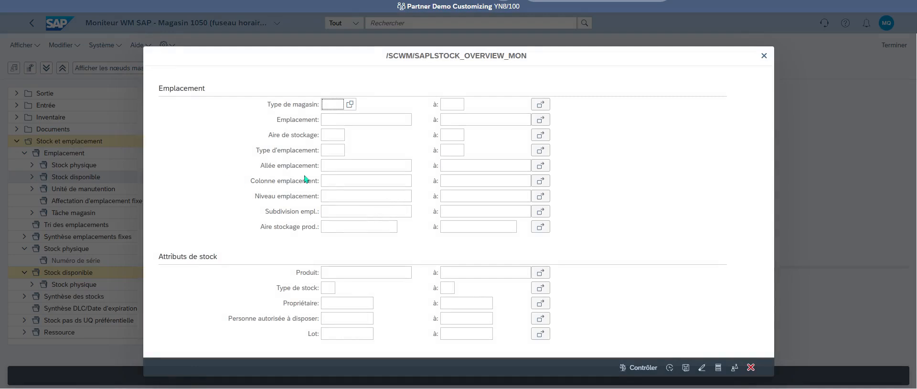
type("S970")
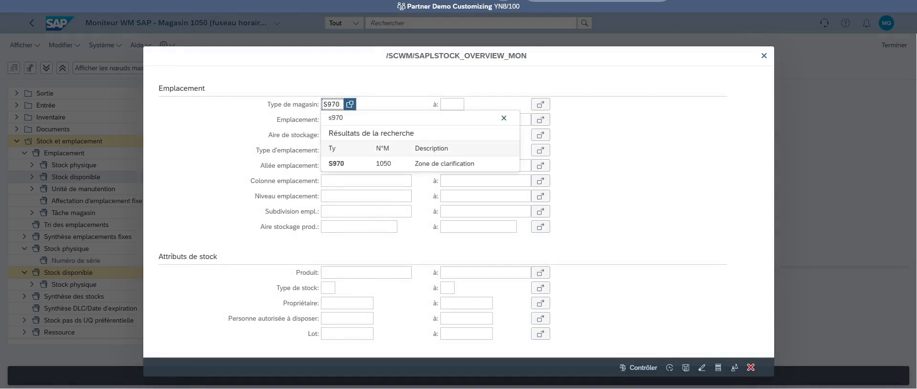
left_click(368, 163)
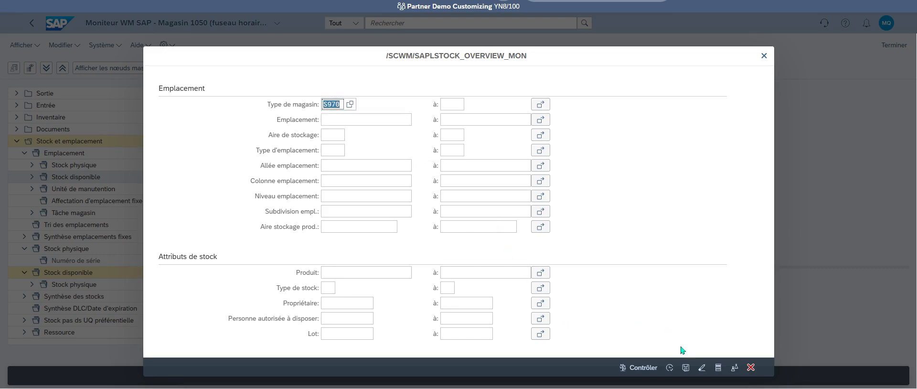
left_click(669, 368)
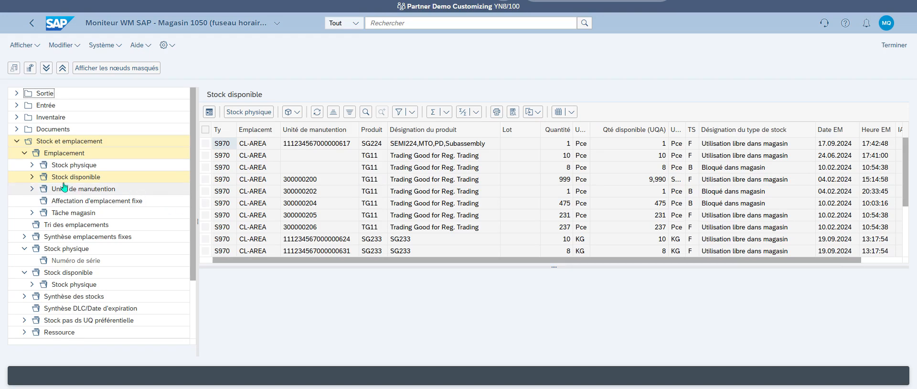
Restrict the available stock selection for storage type S970 to product 440 and run it again
double_click(42, 177)
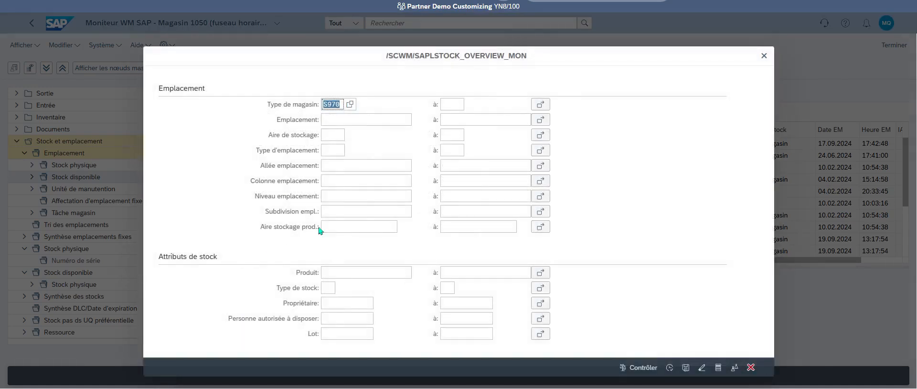
left_click(358, 273)
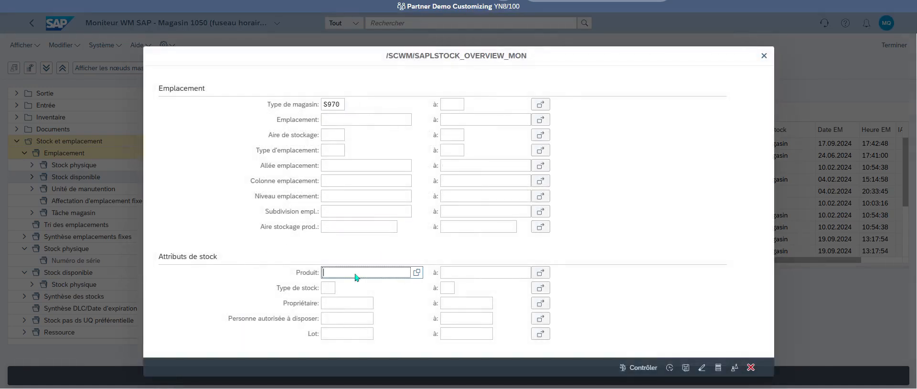
type("440")
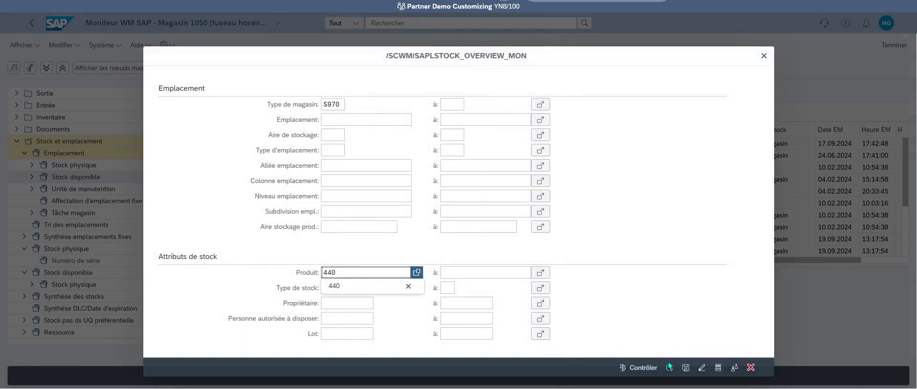
left_click(671, 368)
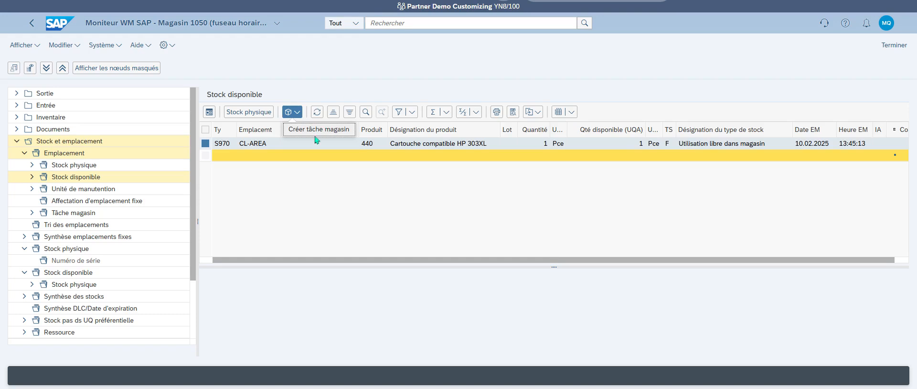
Start creating a warehouse task for the product 440 stock line in CL-AREA, using warehouse process type S999
left_click(292, 112)
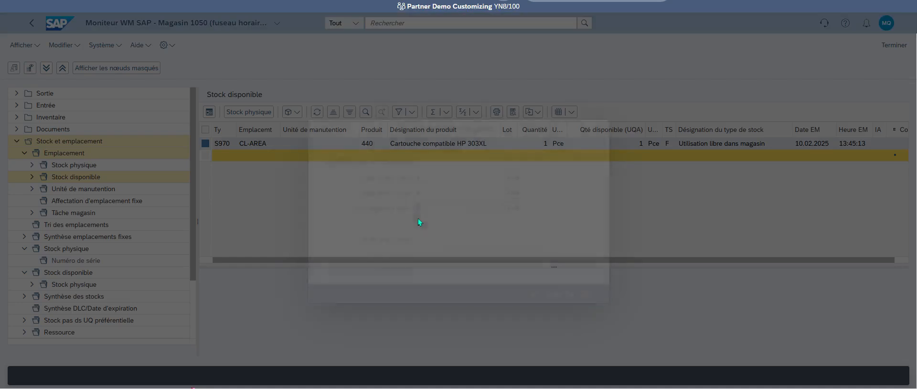
left_click(429, 239)
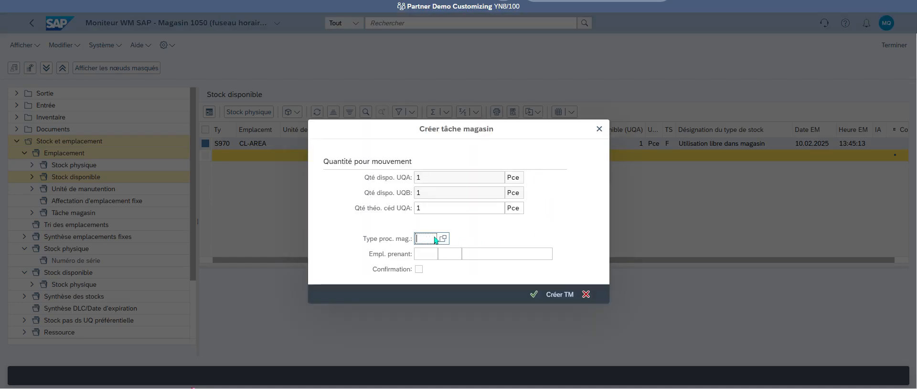
left_click(445, 241)
scroll(362, 229, "down", 5)
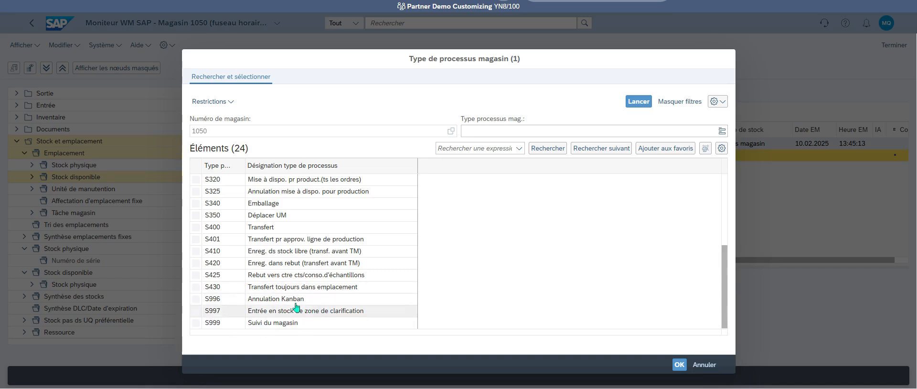
double_click(273, 324)
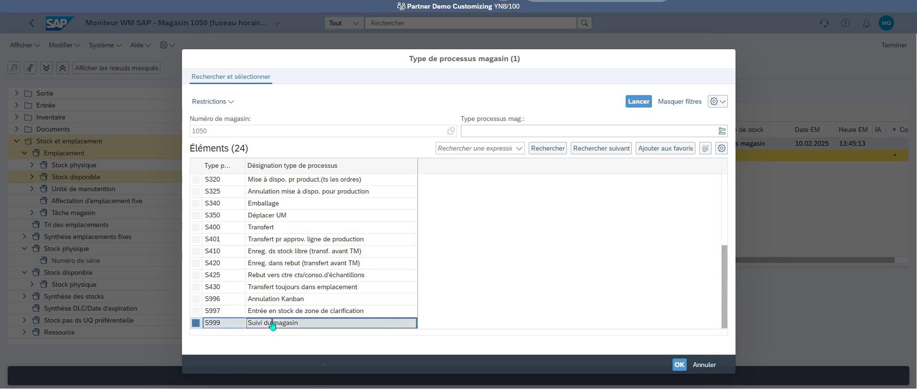
Set the warehouse task's destination to storage type ZF01 and storage bin SF01-01-03
left_click(427, 254)
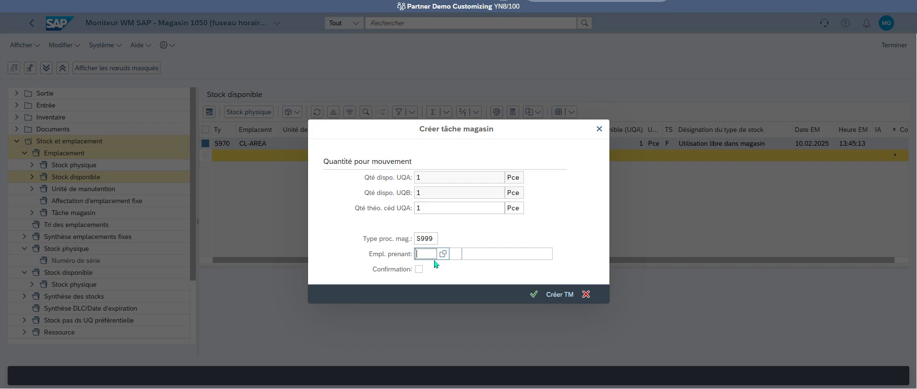
left_click(443, 256)
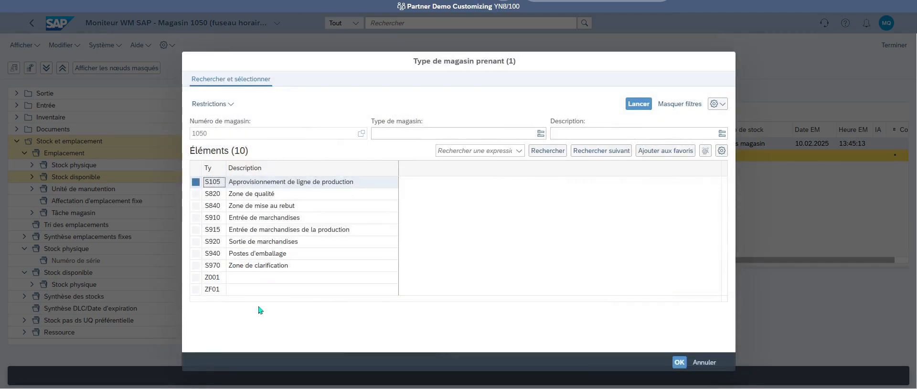
double_click(213, 290)
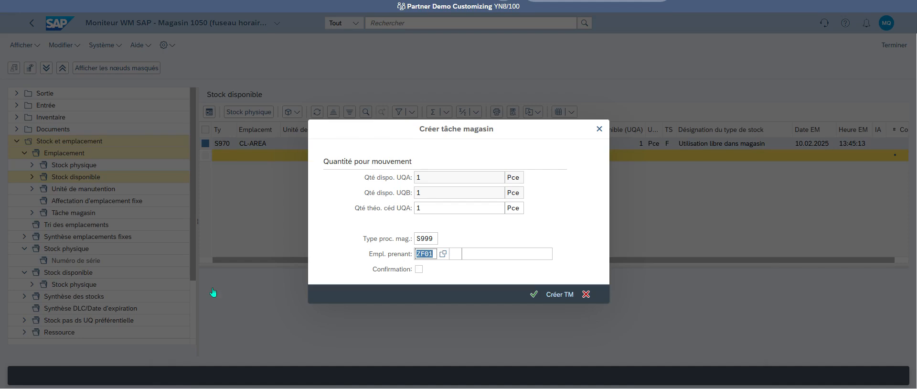
left_click(486, 254)
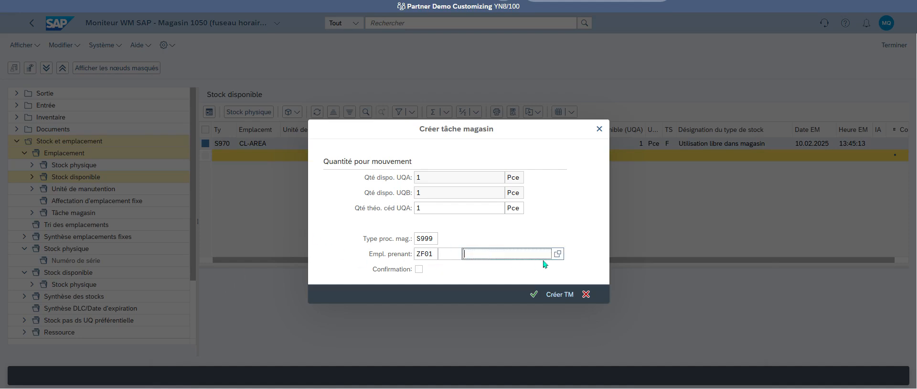
left_click(558, 254)
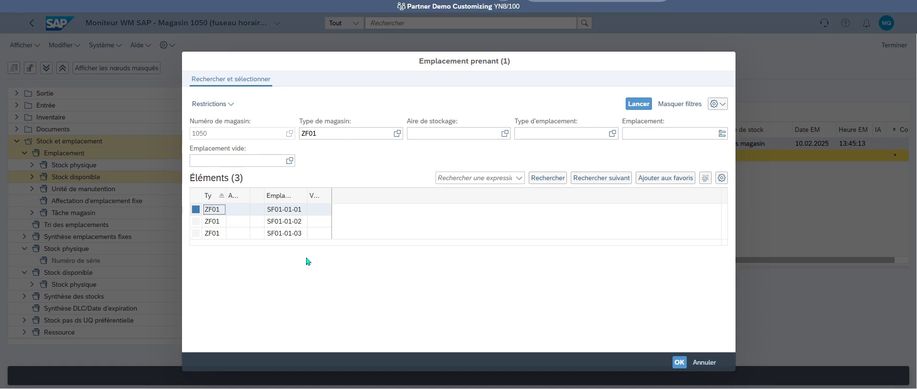
double_click(287, 233)
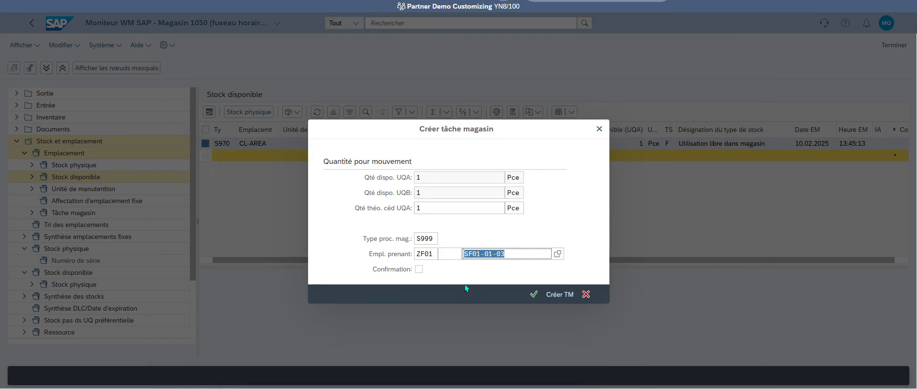
Enable immediate confirmation, create the warehouse task and close the message log
left_click(561, 299)
left_click(419, 269)
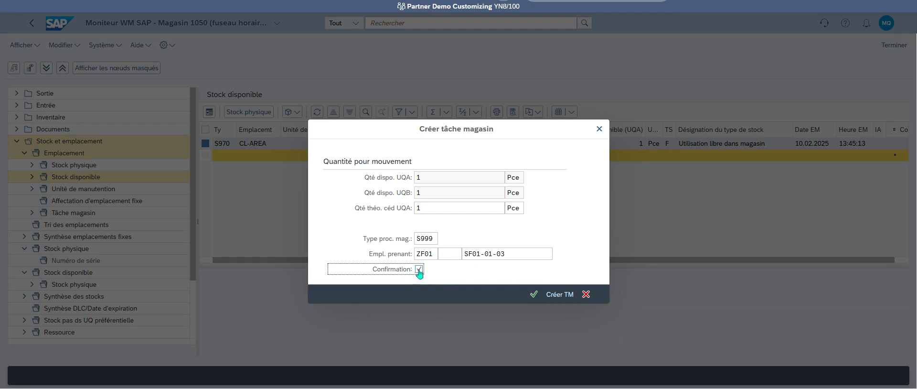
key("Tab")
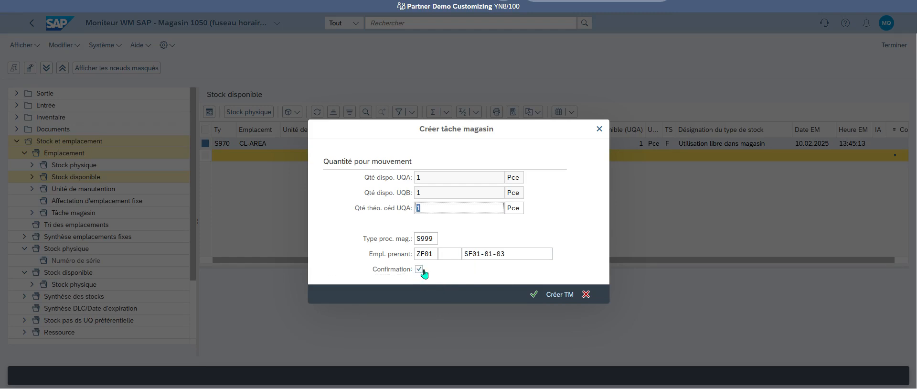
left_click(560, 297)
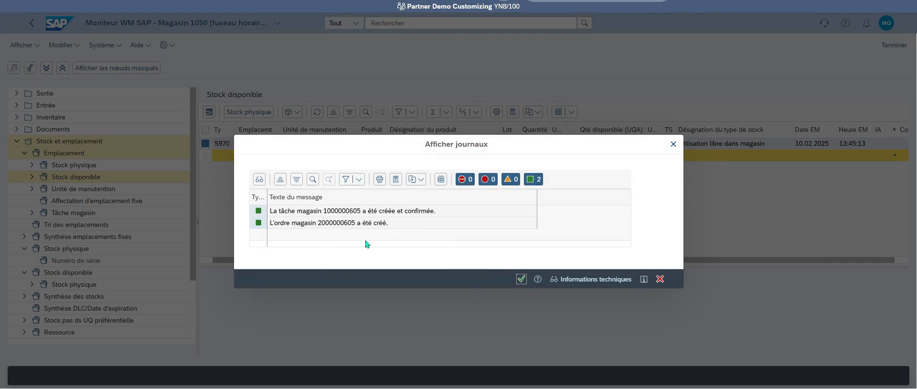
left_click(520, 280)
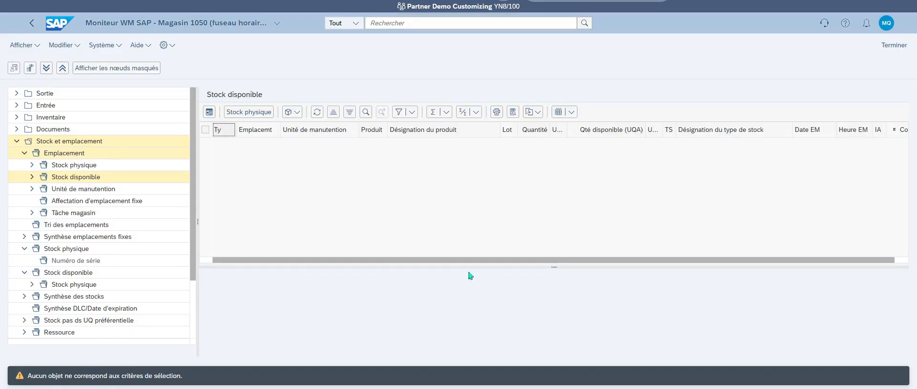
List the physical stock by storage bin for storage type ZF01 and product 440
left_click(43, 165)
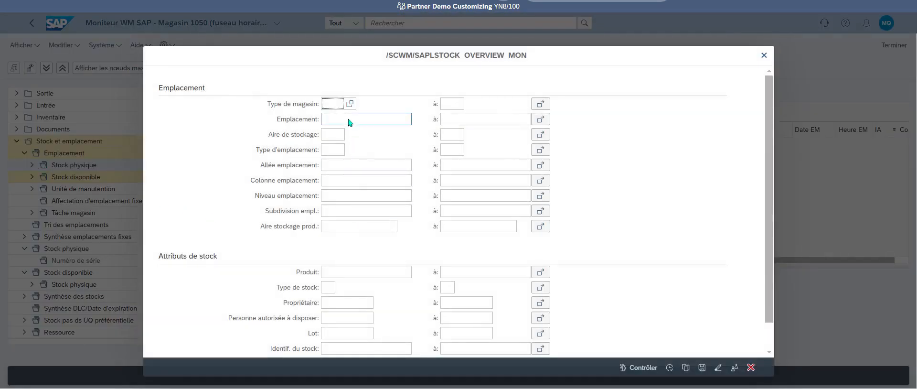
left_click(350, 104)
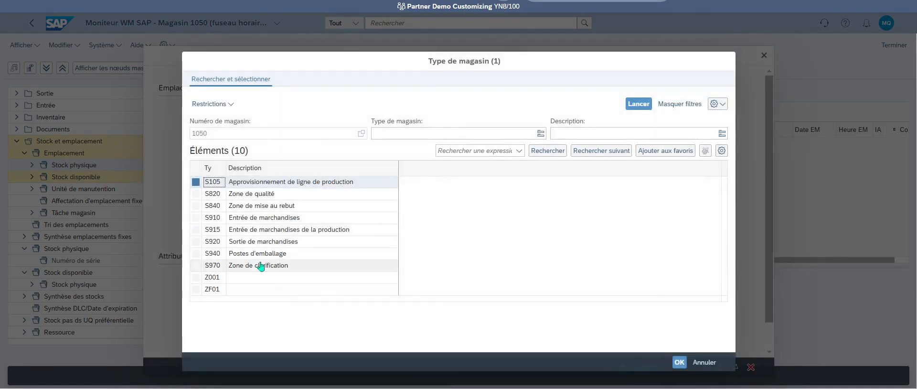
double_click(215, 289)
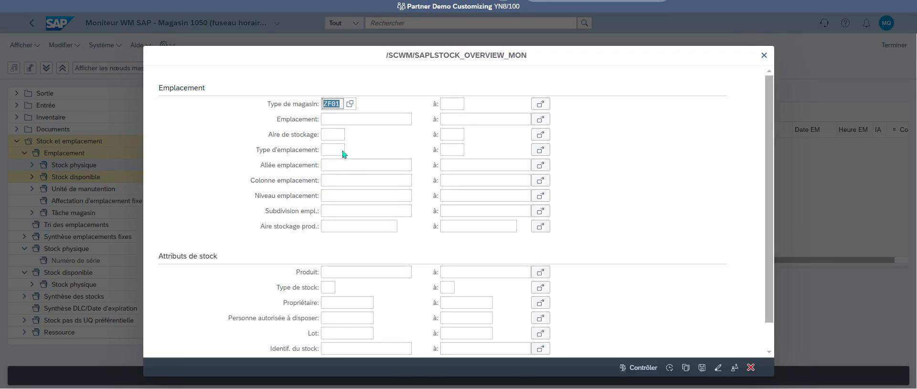
left_click(343, 272)
type("440")
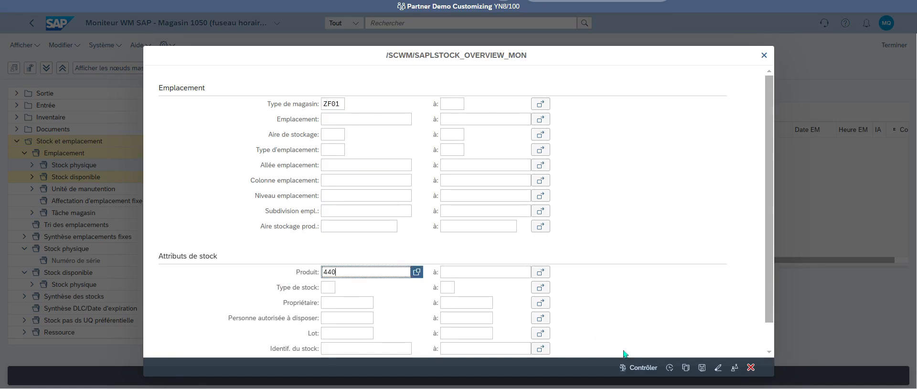
left_click(670, 367)
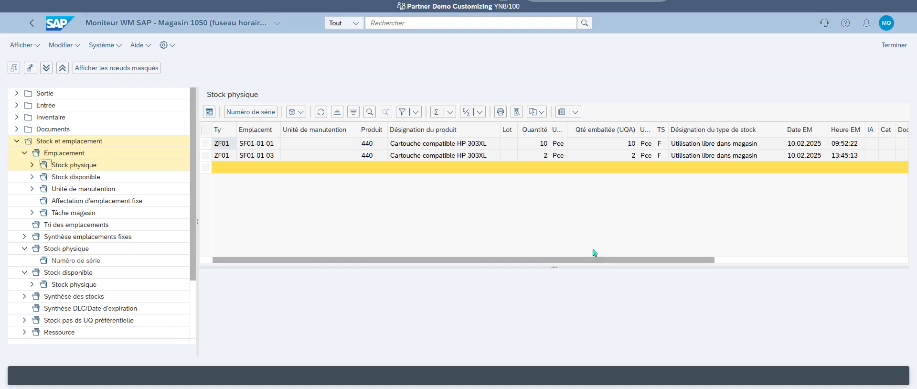